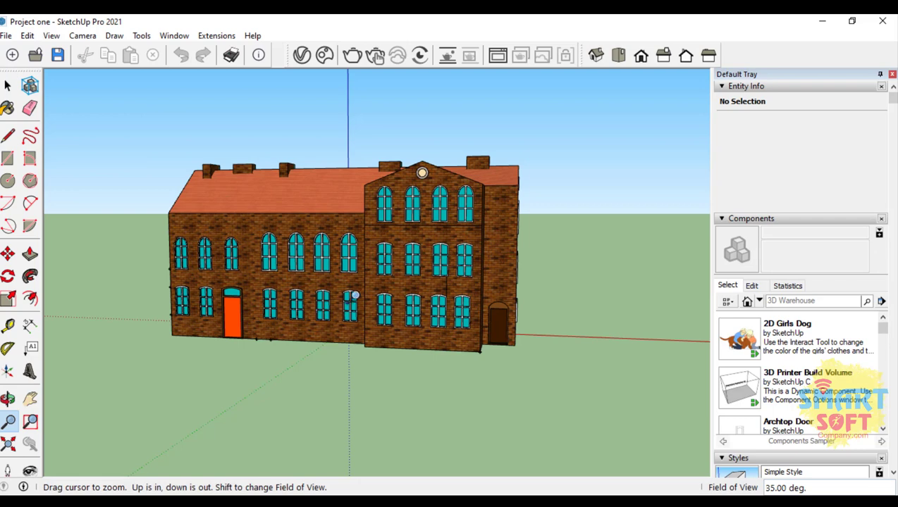
Step: Zoom in and out on the brick building with the Zoom tool
drag(550, 291, 768, 236)
drag(852, 235, 86, 282)
drag(423, 288, 342, 204)
drag(345, 258, 333, 127)
mouse_move(339, 283)
mouse_down()
mouse_move(351, 267)
mouse_move(347, 164)
mouse_move(367, 217)
mouse_up()
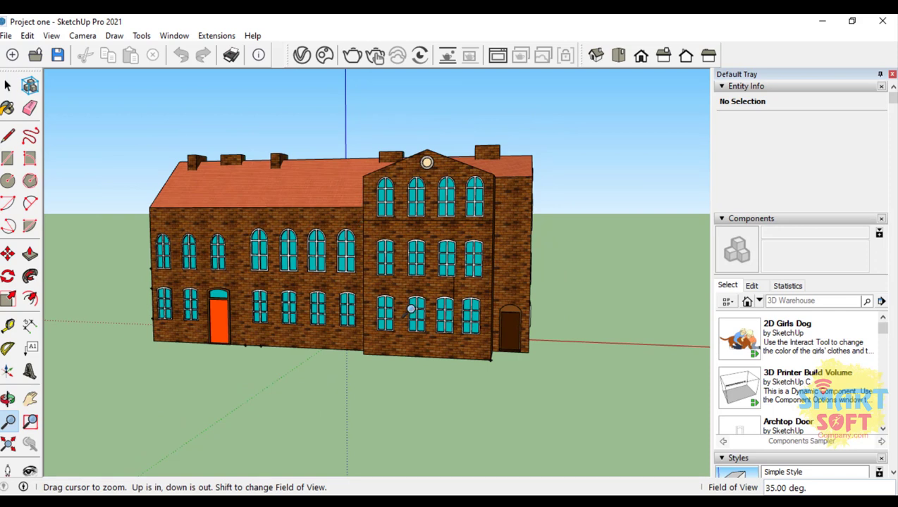
Step: Use Zoom Window to frame the whole building closely and magnify the round window in the front gable
click(32, 423)
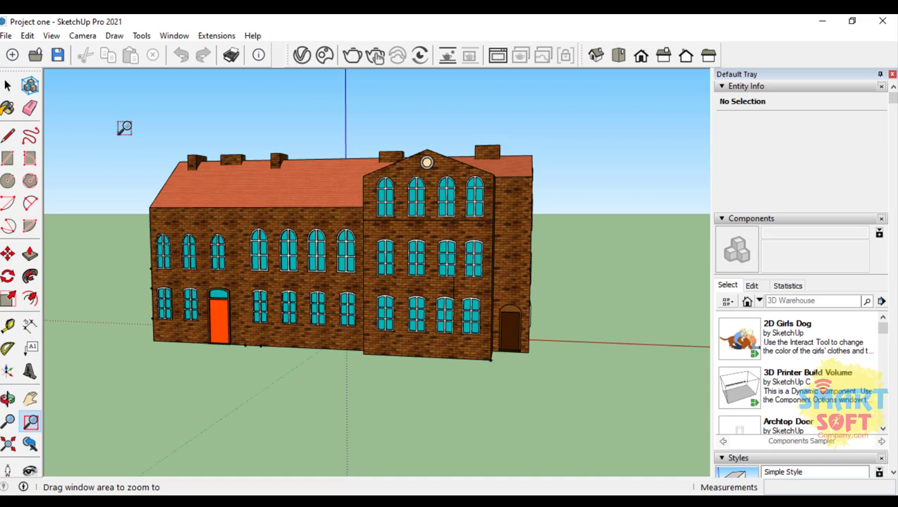
drag(143, 131, 567, 371)
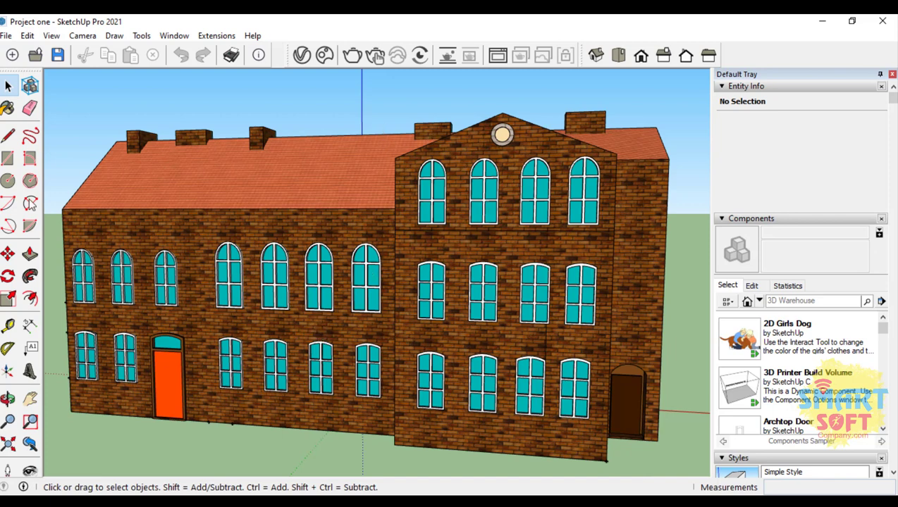
click(30, 421)
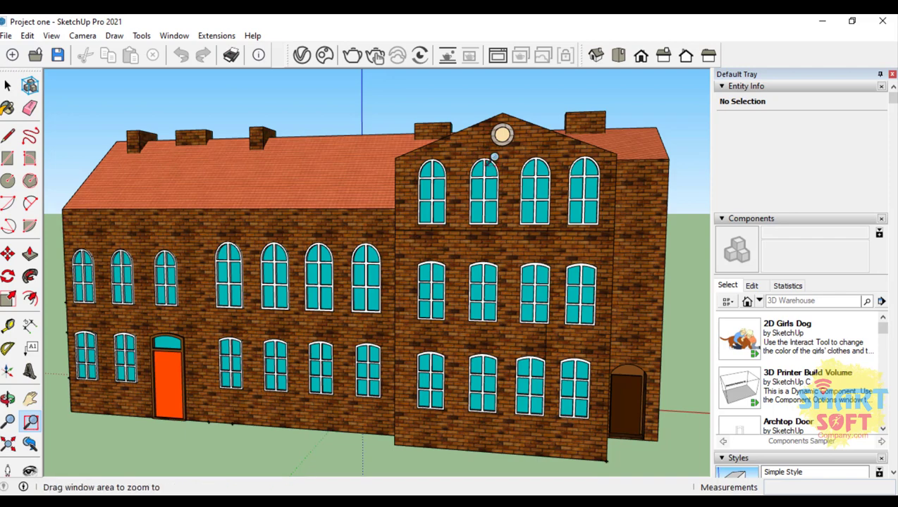
drag(519, 153, 469, 112)
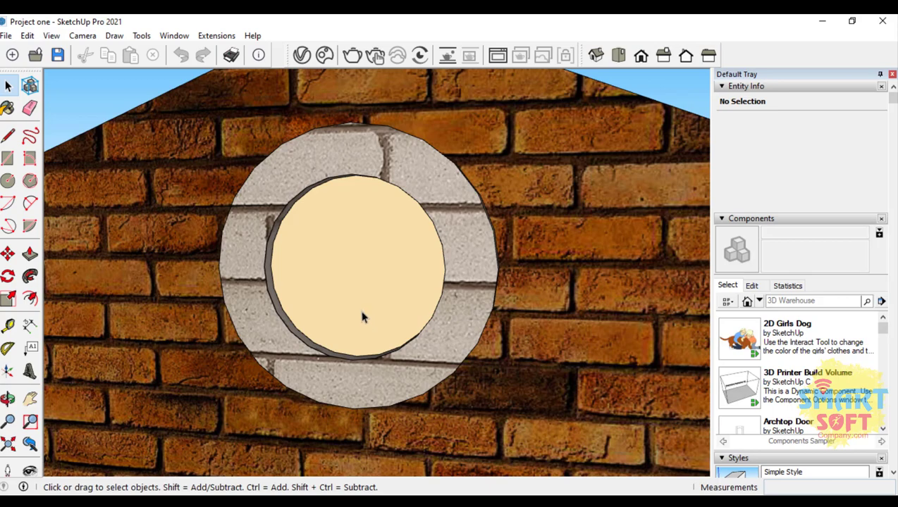
Step: Zoom back out from the round gable window and adjust the distance with the Zoom tool to view the full front facade
scroll(362, 318, down, 10)
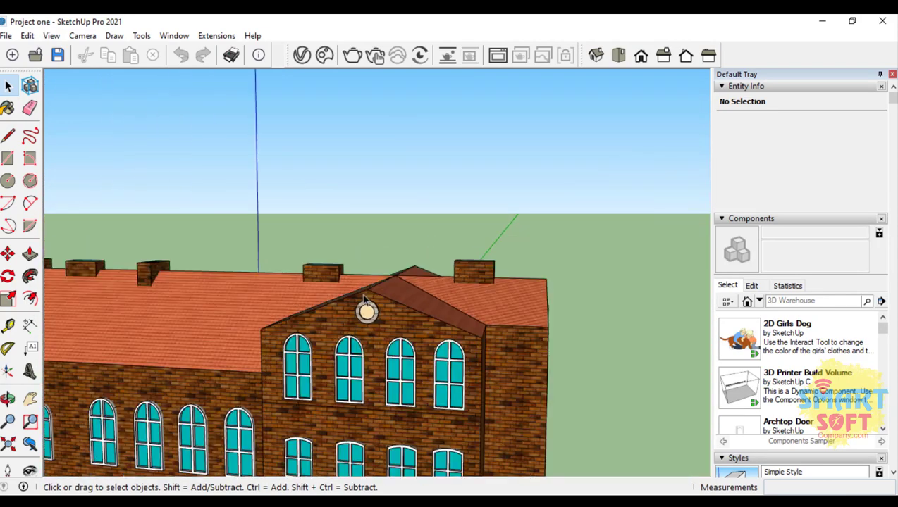
scroll(503, 155, down, 5)
scroll(365, 365, up, 8)
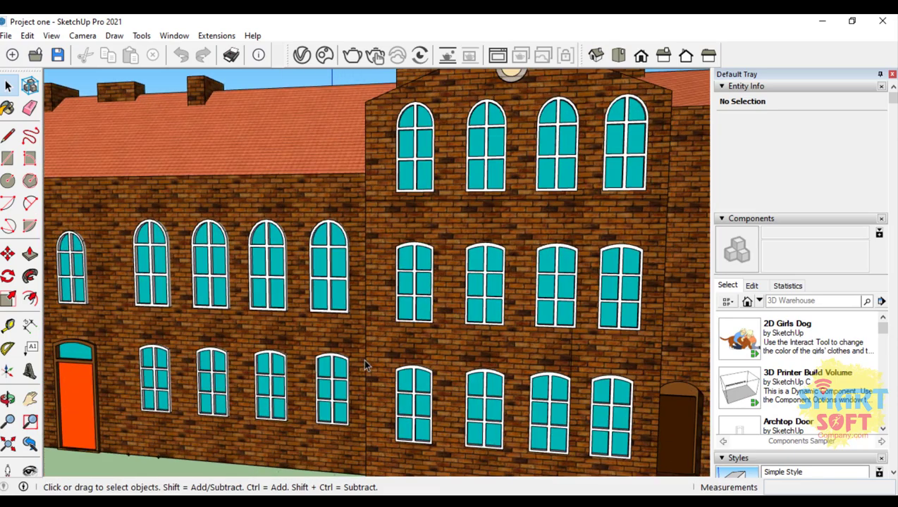
scroll(361, 362, down, 4)
click(8, 421)
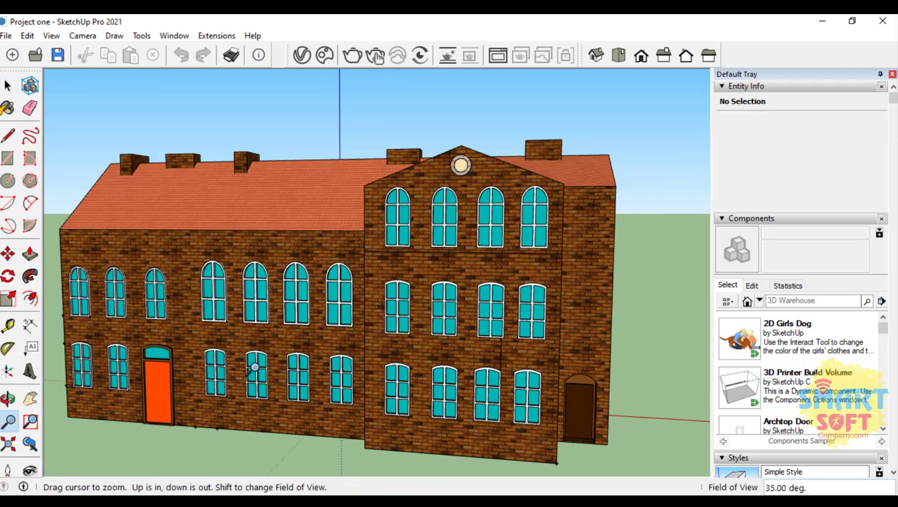
drag(414, 246, 382, 289)
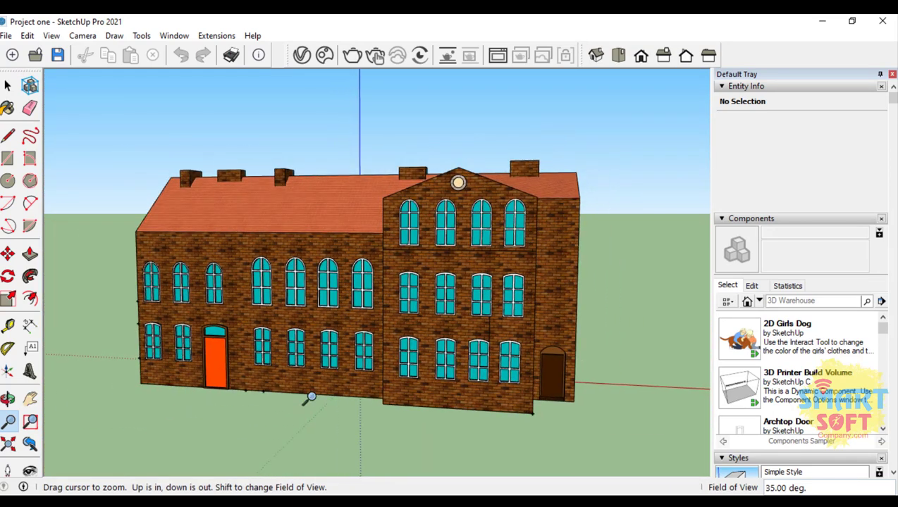
scroll(191, 310, up, 1)
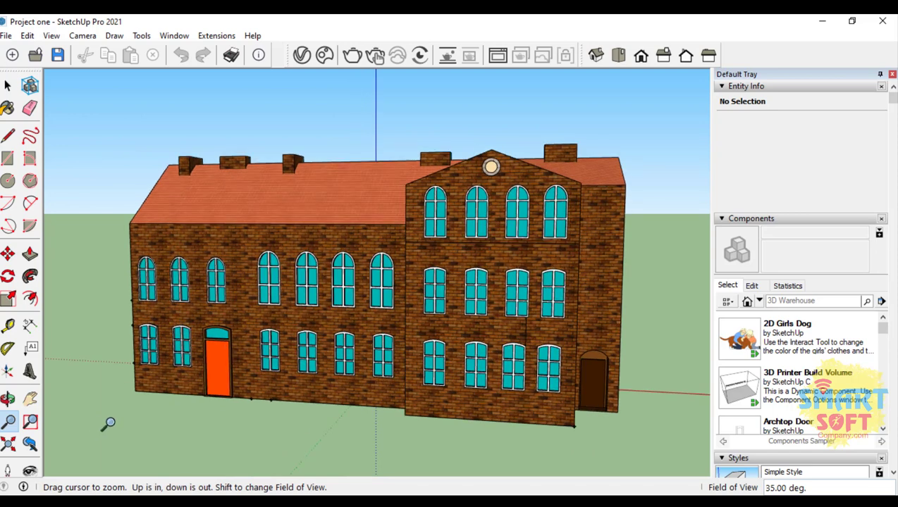
Step: Fit the entire model in view with Zoom Extents, zoom away from the building, and fit it again
click(8, 446)
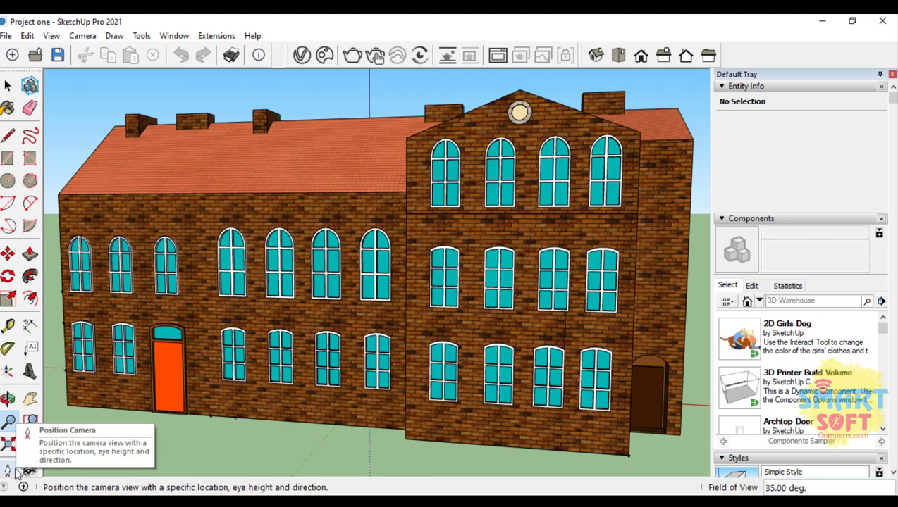
click(7, 422)
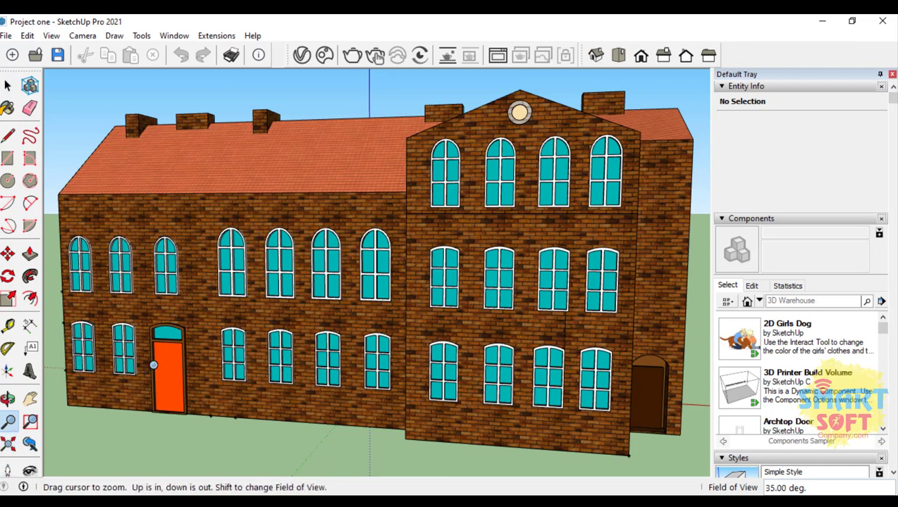
scroll(417, 182, down, 6)
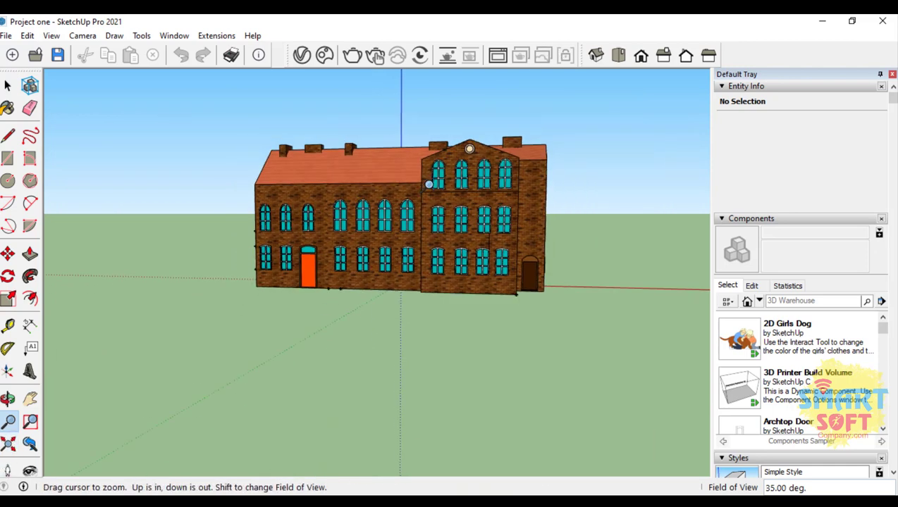
scroll(417, 183, up, 3)
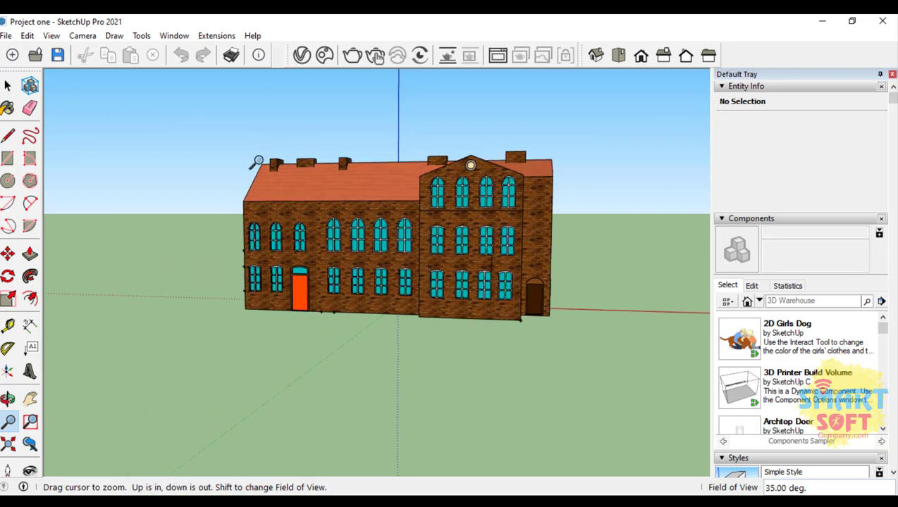
click(8, 444)
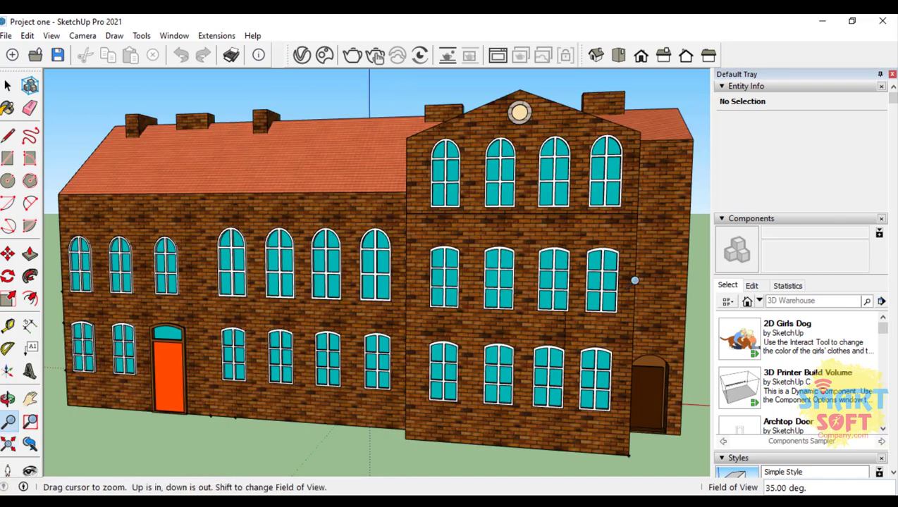
Step: Zoom out until the building is a distant speck and restore the full view with Zoom Extents
scroll(483, 251, down, 15)
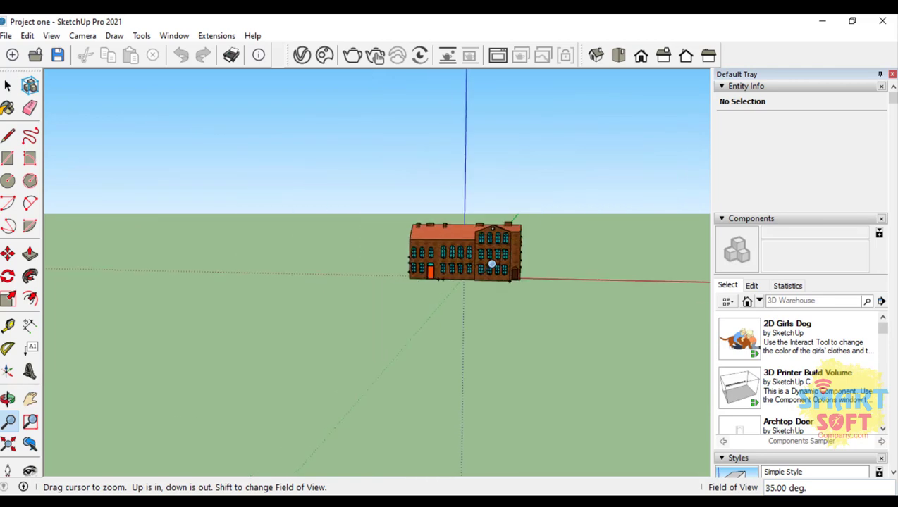
scroll(491, 257, down, 5)
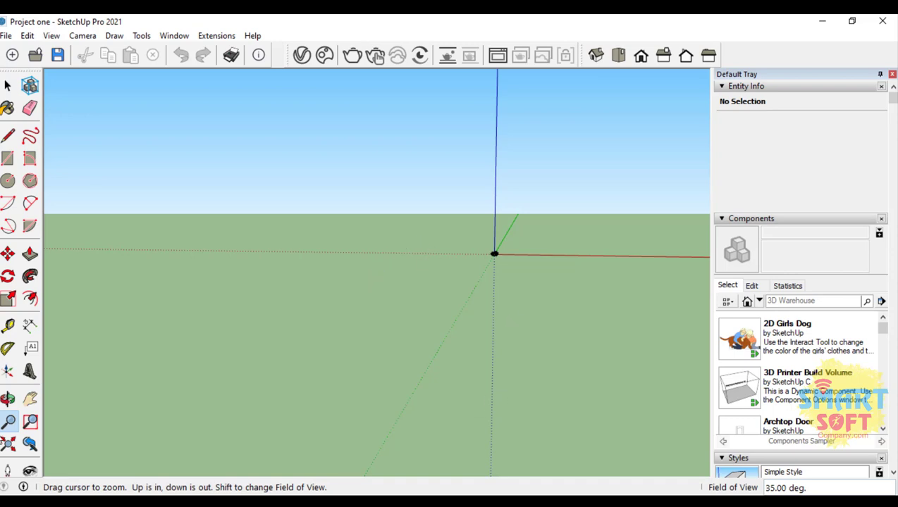
click(8, 444)
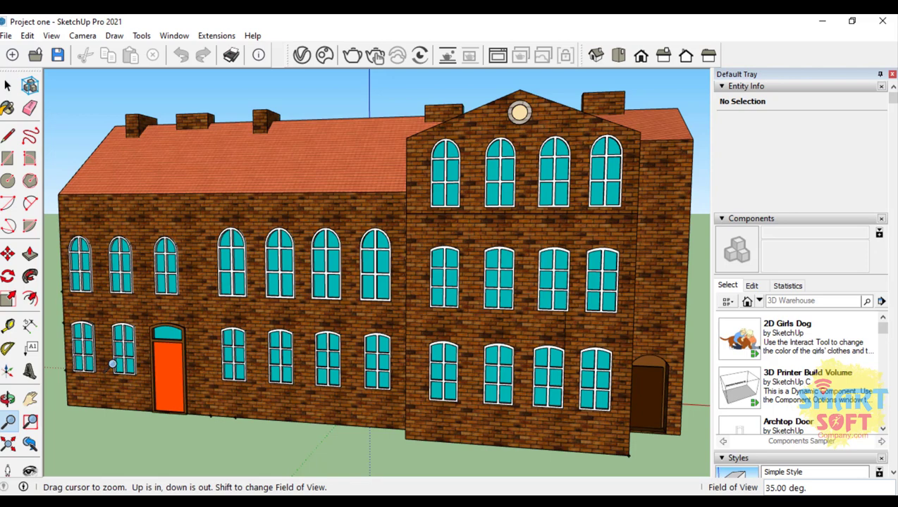
Step: Orbit the building to view its end wall and underside, fit it with Zoom Extents, and orbit round to the front facade
click(8, 399)
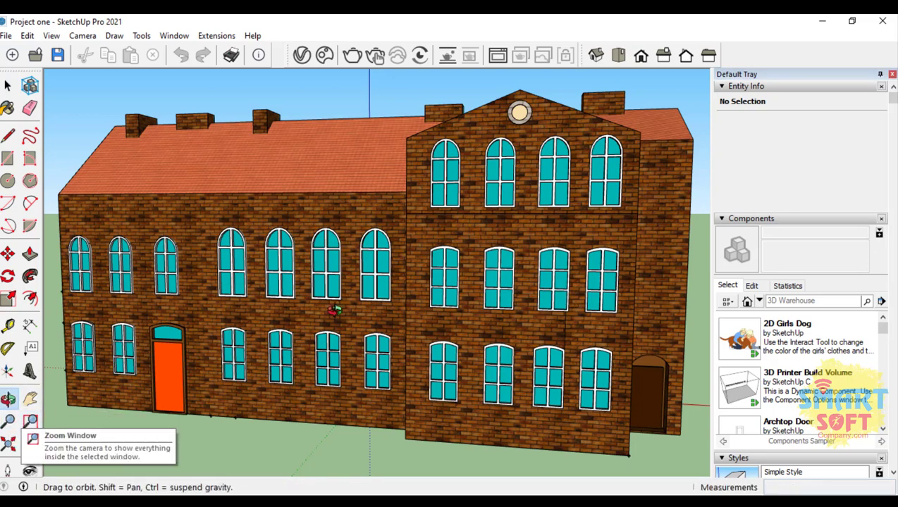
drag(106, 233, 119, 356)
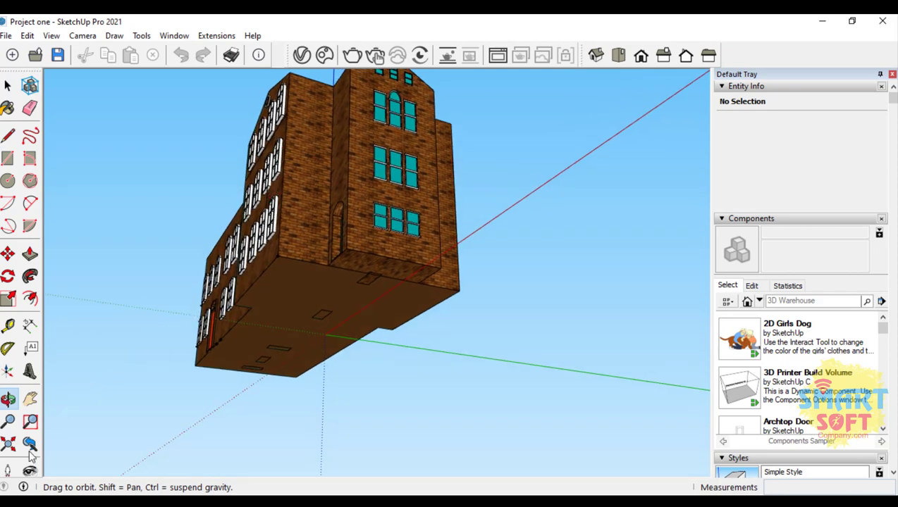
click(7, 444)
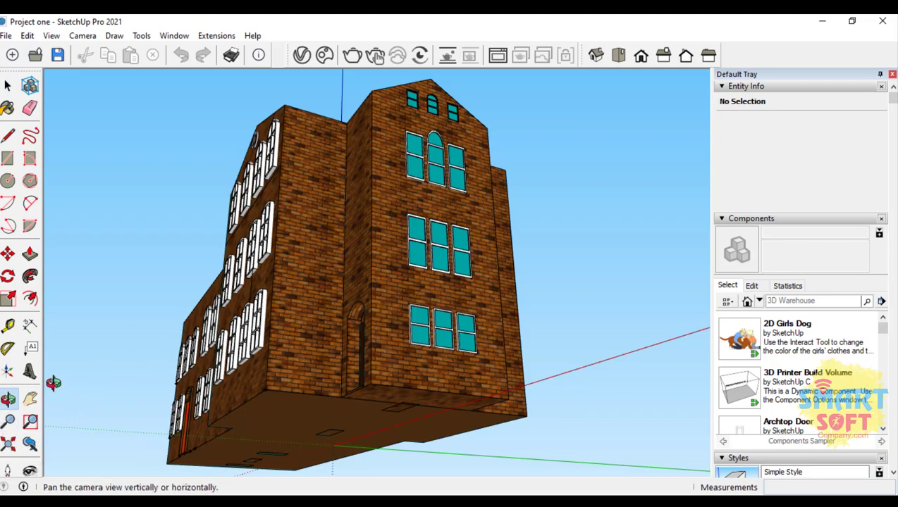
drag(145, 240, 410, 329)
drag(356, 325, 515, 323)
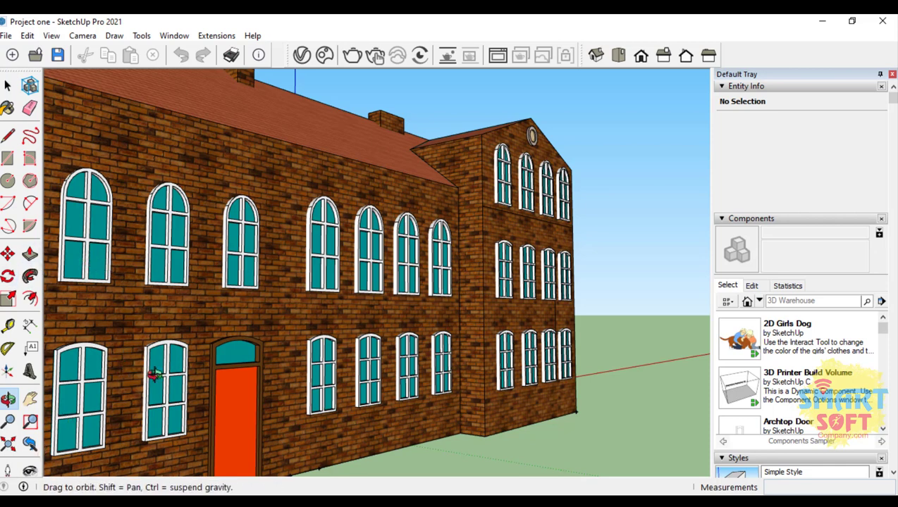
Step: Step back through the previous camera views past the underside and end wall views to the full front facade and earlier
click(31, 445)
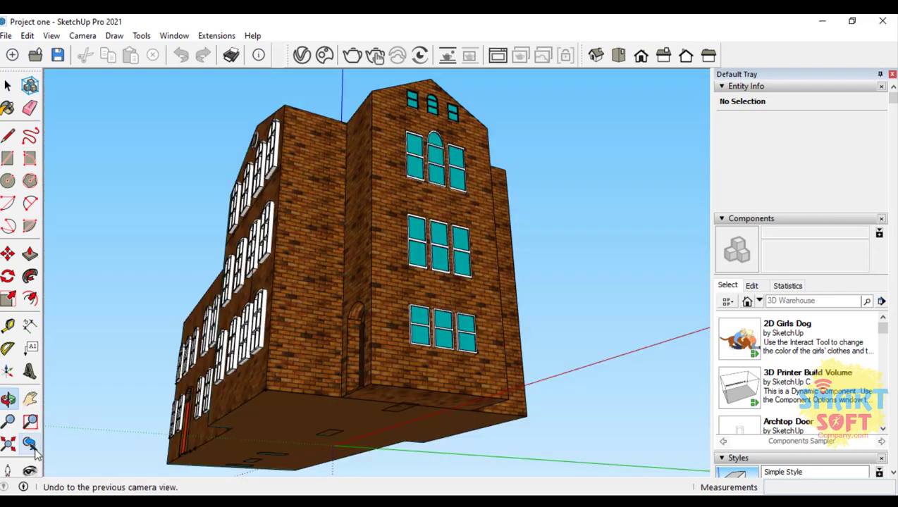
click(32, 447)
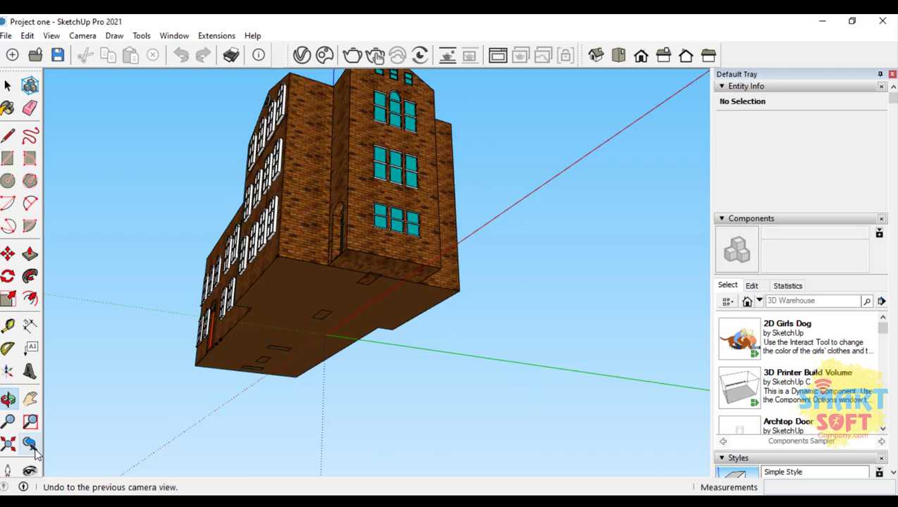
click(31, 446)
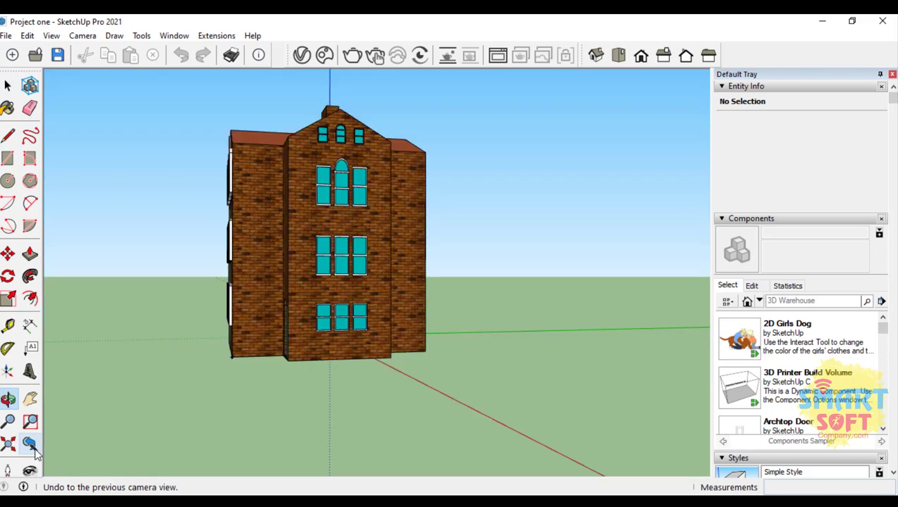
click(31, 445)
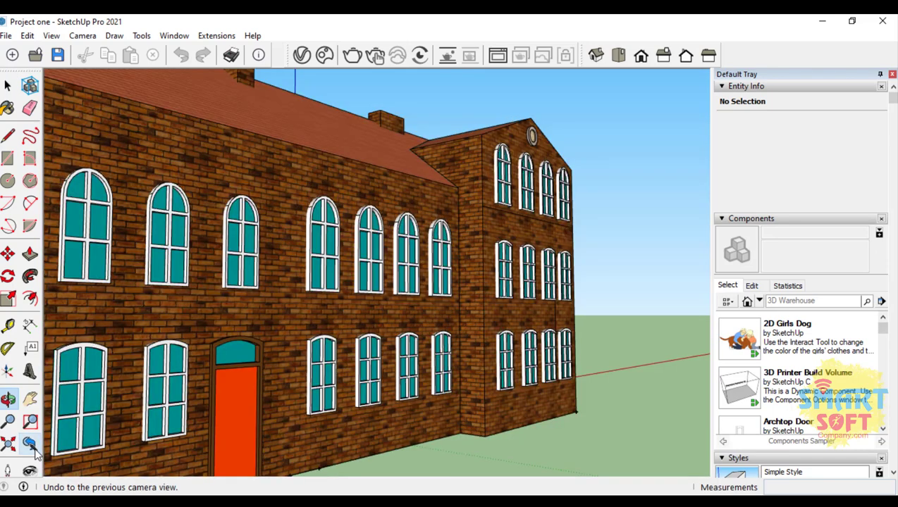
click(31, 446)
click(31, 445)
click(31, 445)
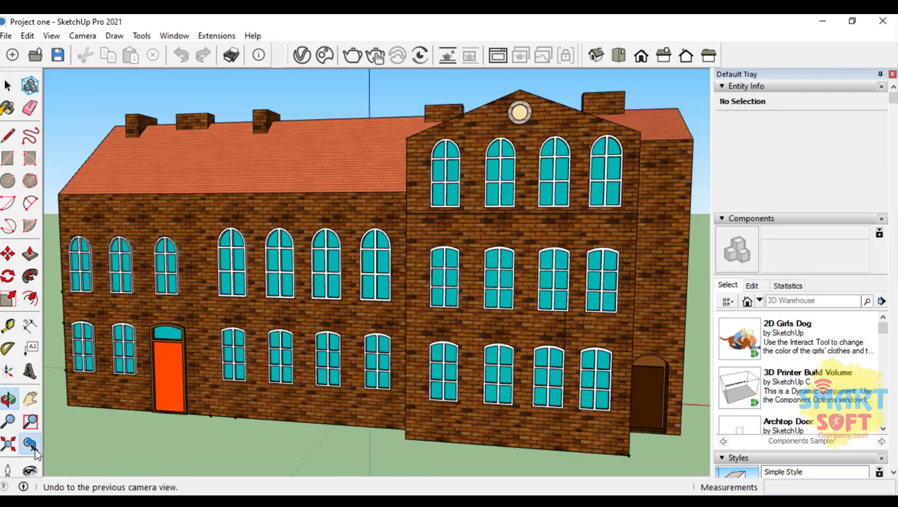
click(31, 445)
click(31, 445)
click(31, 446)
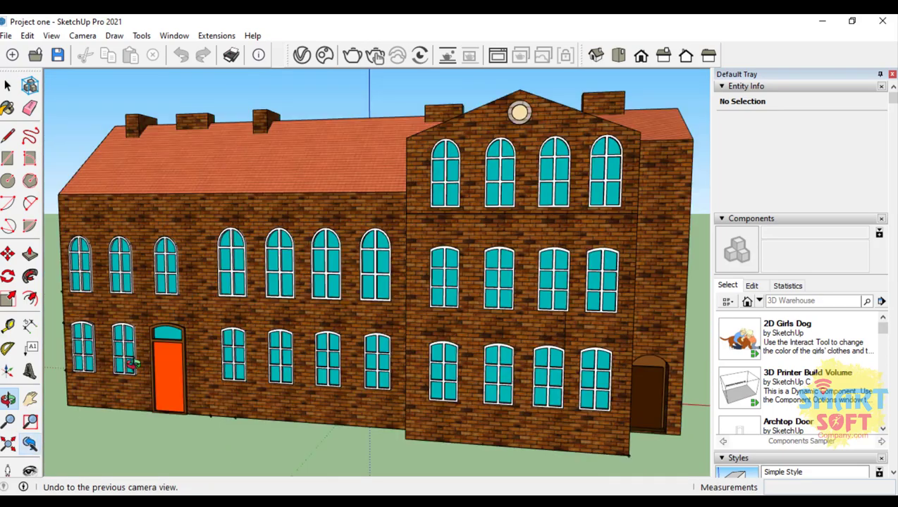
Step: Orbit and zoom around the building to examine the front facade, the gable end and the rear wall
drag(273, 268, 481, 294)
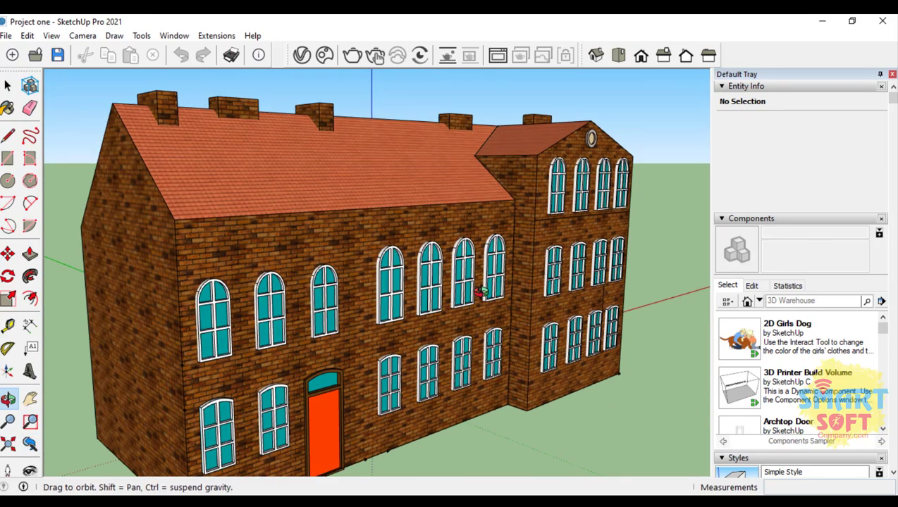
scroll(481, 293, down, 10)
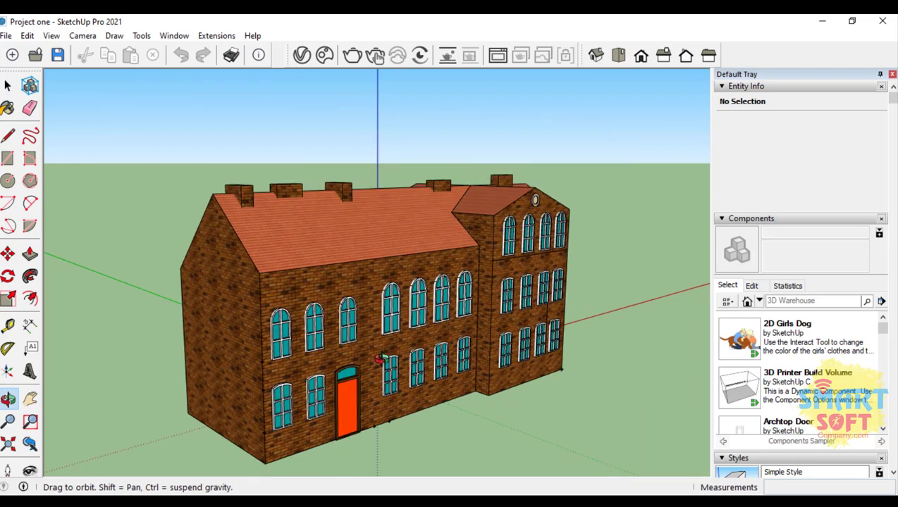
drag(438, 330, 415, 387)
scroll(442, 313, up, 6)
drag(443, 313, 60, 282)
scroll(268, 239, up, 5)
drag(269, 240, 92, 267)
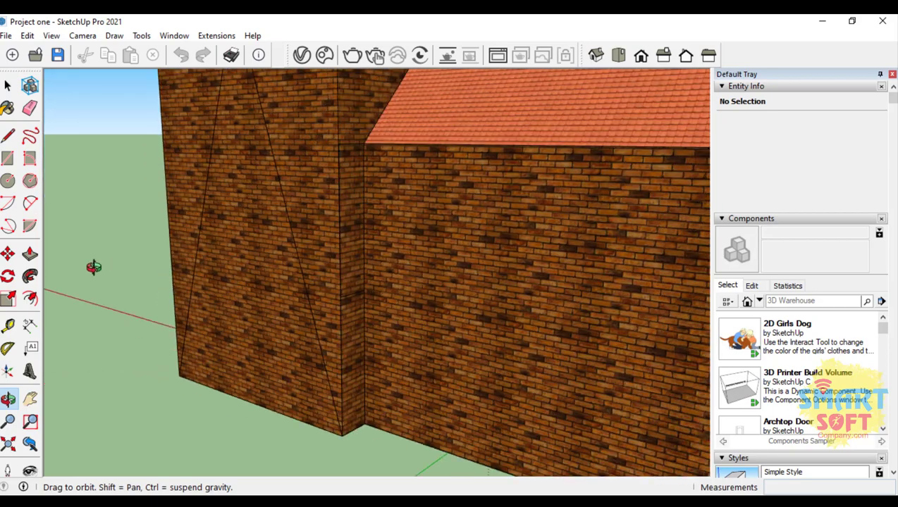
scroll(358, 290, down, 5)
drag(359, 290, 234, 278)
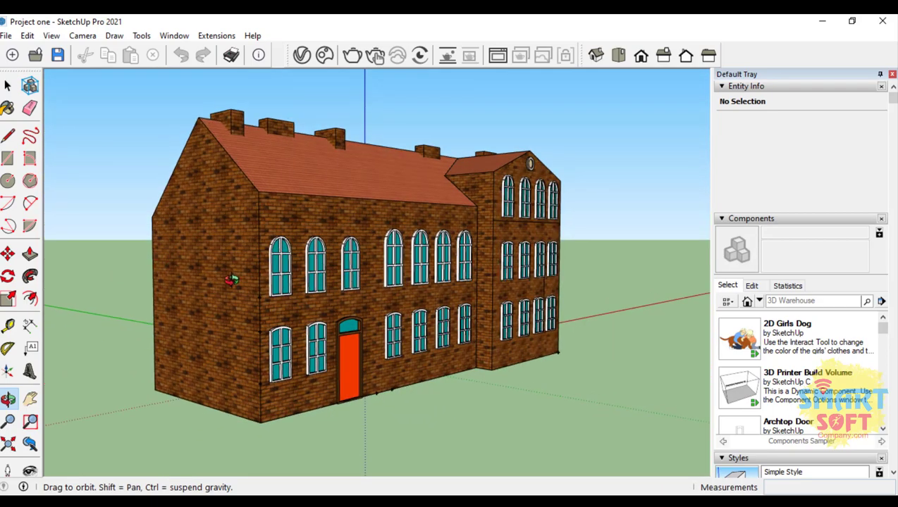
scroll(235, 279, up, 2)
Step: Step back through the previous camera views from the front corner to the close view of the rear wall
click(30, 446)
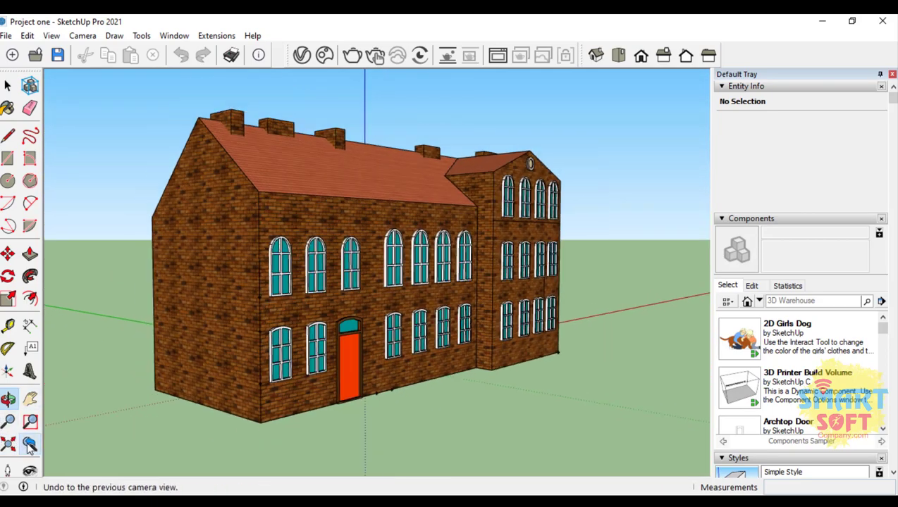
click(29, 446)
click(29, 445)
click(30, 446)
click(29, 446)
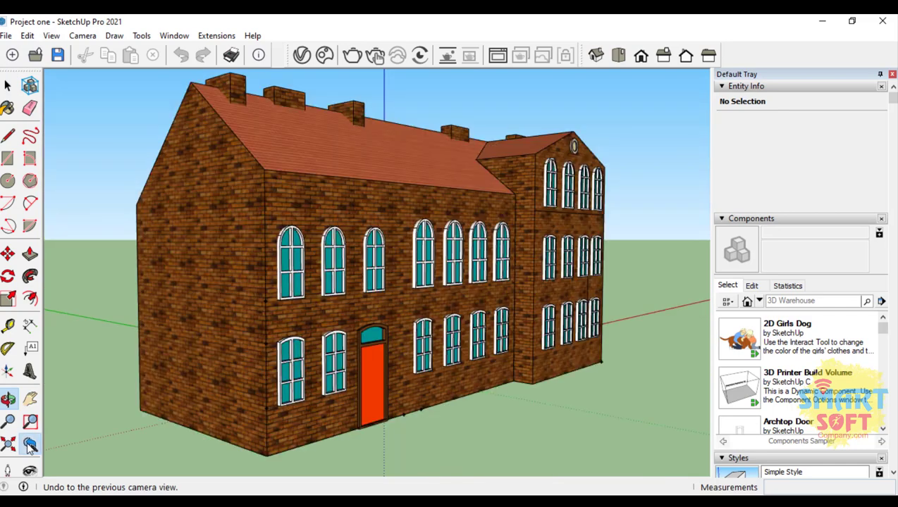
click(29, 445)
click(29, 445)
click(29, 446)
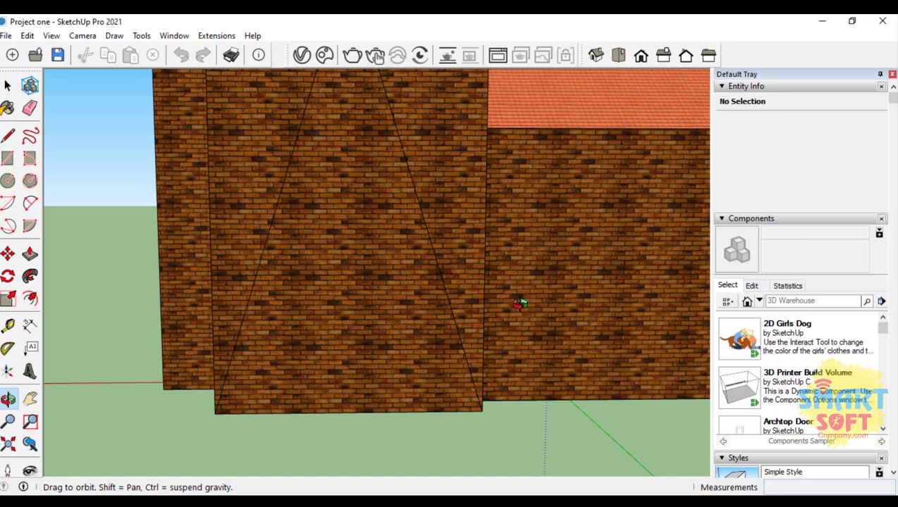
Step: Orbit along the rear brick wall to view it at a steep angle from the building's corner
drag(648, 255, 353, 261)
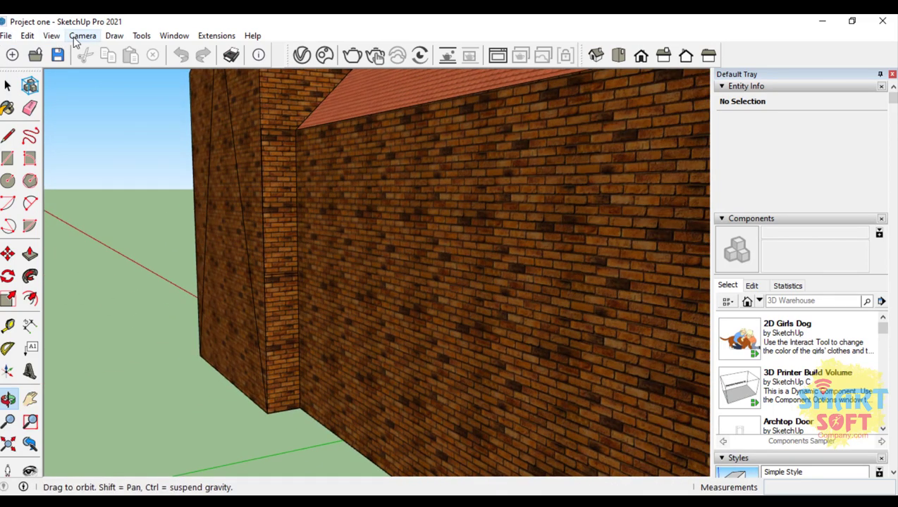
drag(508, 347, 373, 311)
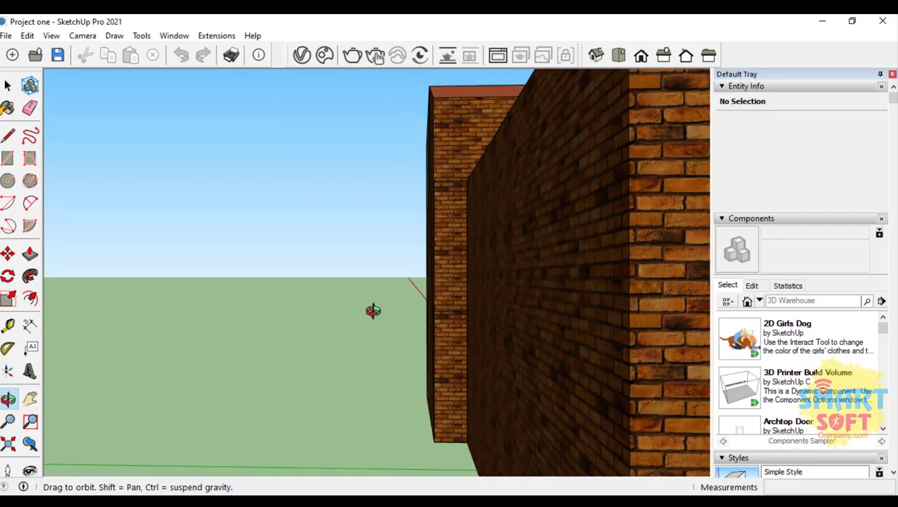
Step: Orbit around the building from the rear wall to the front and zoom in on the facade with the red door
drag(531, 341, 161, 318)
scroll(133, 304, down, 8)
drag(107, 295, 617, 395)
scroll(395, 345, down, 3)
scroll(564, 402, up, 6)
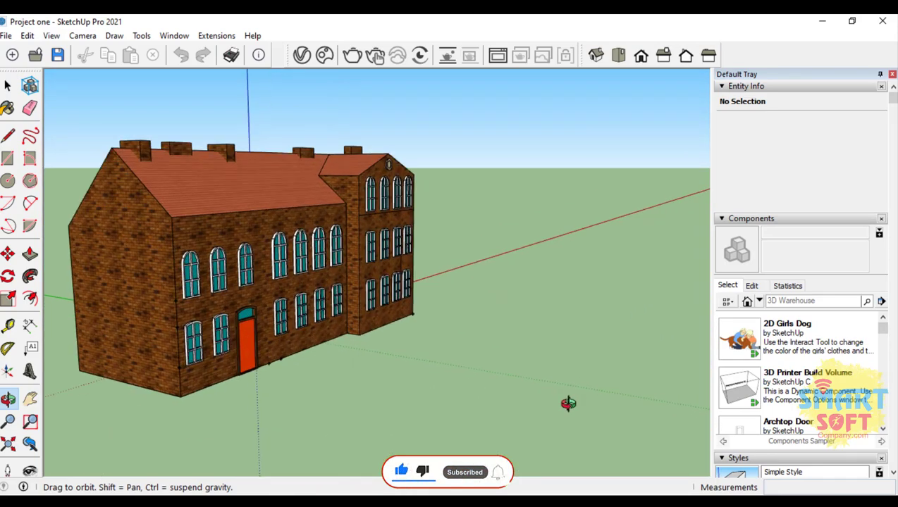
scroll(409, 281, up, 3)
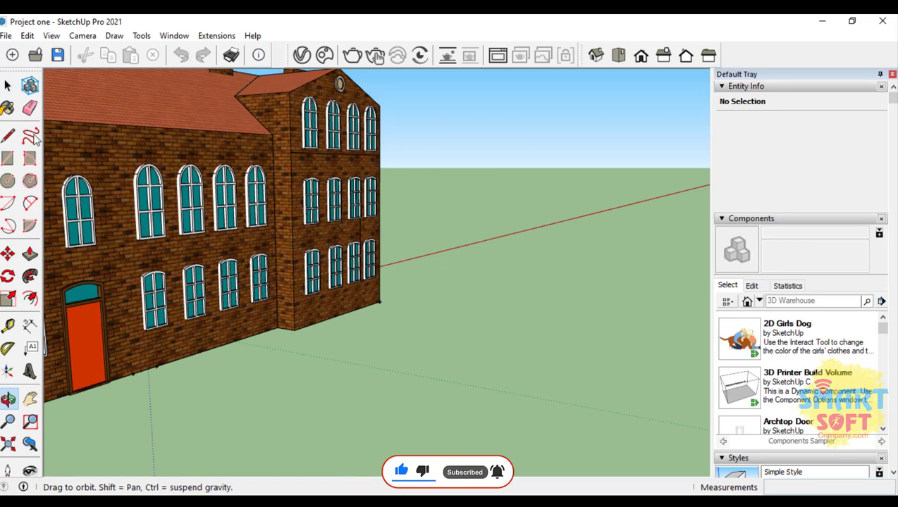
click(8, 85)
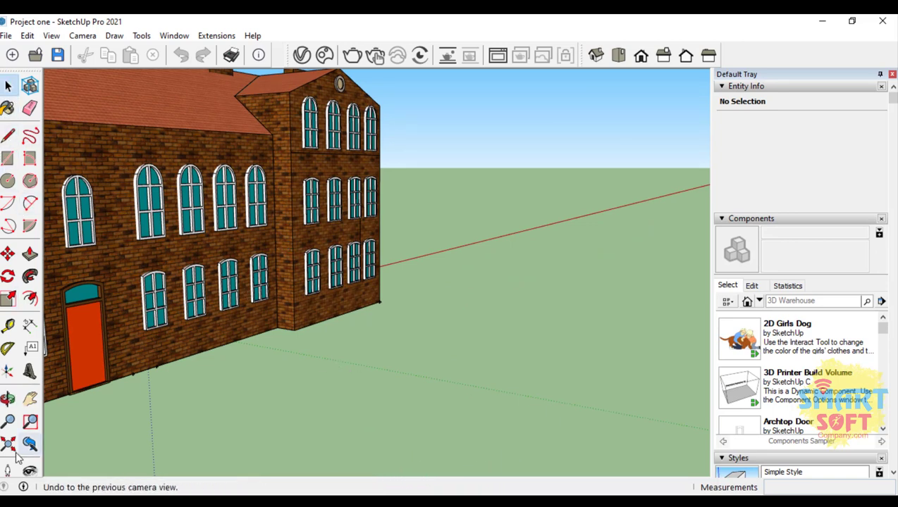
Step: Draw a rectangle about 4.81 m by 3.75 m on the ground in front of the gabled wing
click(8, 399)
drag(223, 369, 240, 341)
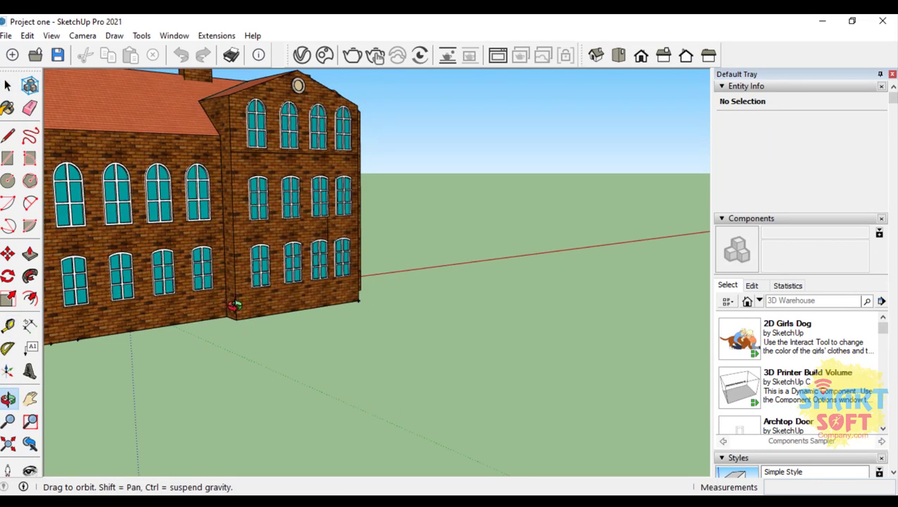
key(space)
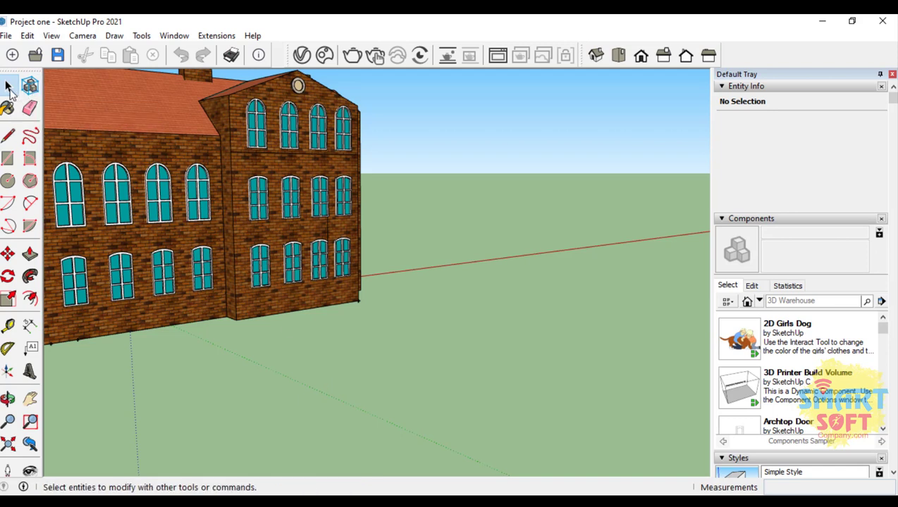
click(7, 159)
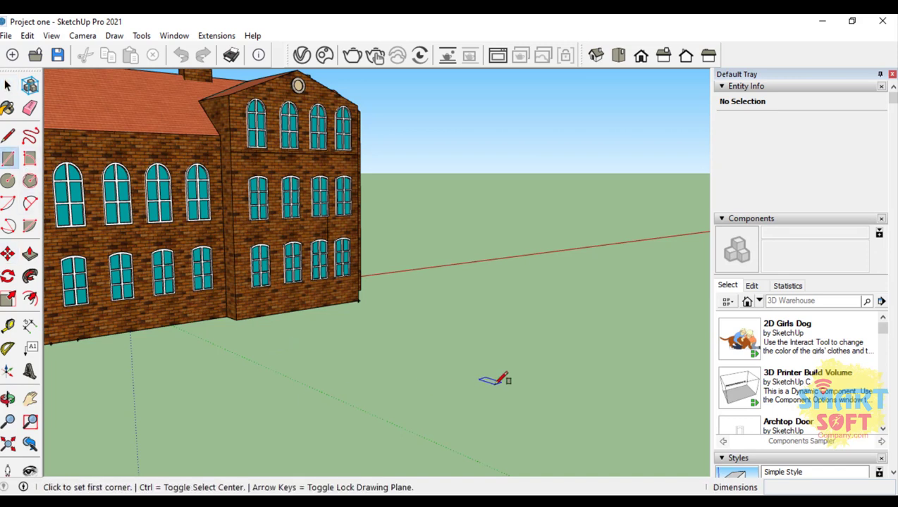
click(480, 355)
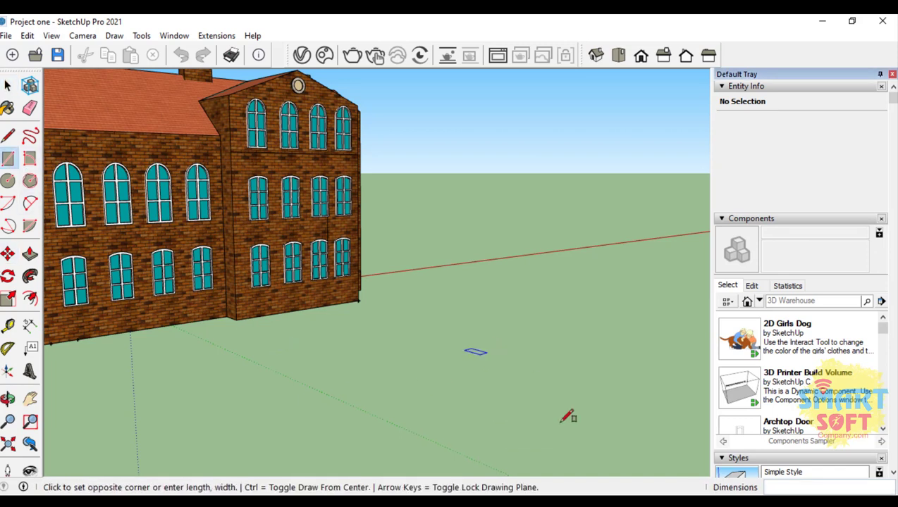
click(457, 468)
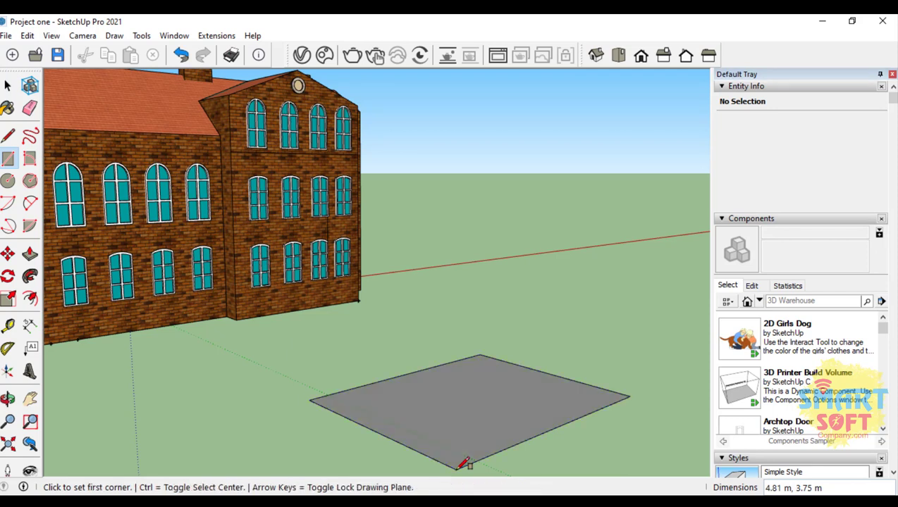
click(7, 85)
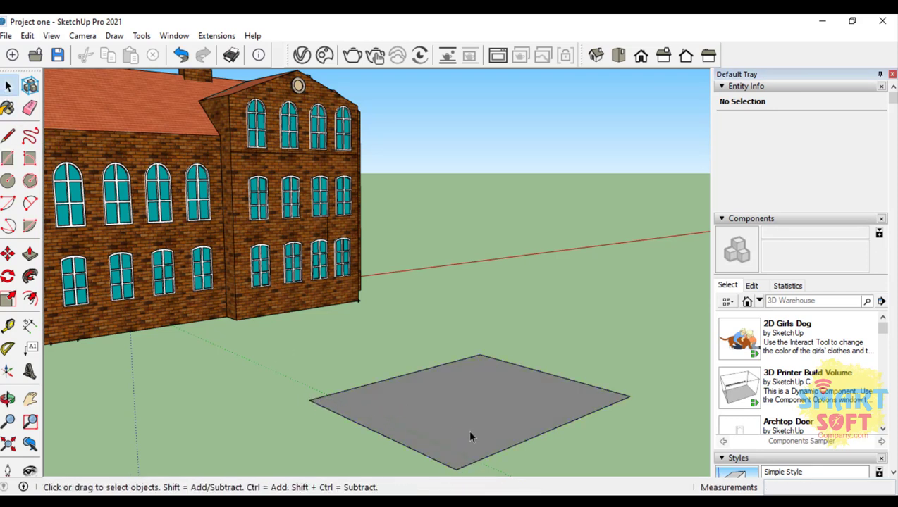
Step: Select only the rectangle's face and clear the selection again
drag(328, 376, 455, 472)
click(474, 407)
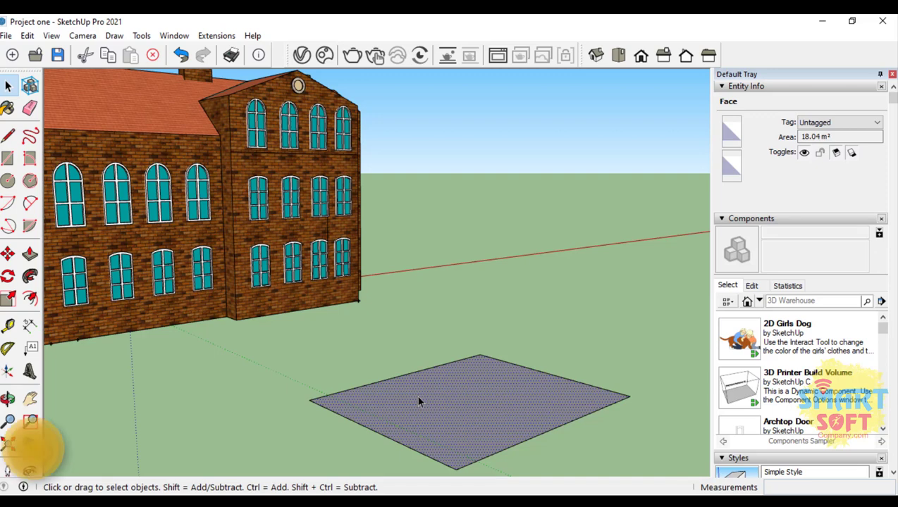
drag(328, 371, 198, 381)
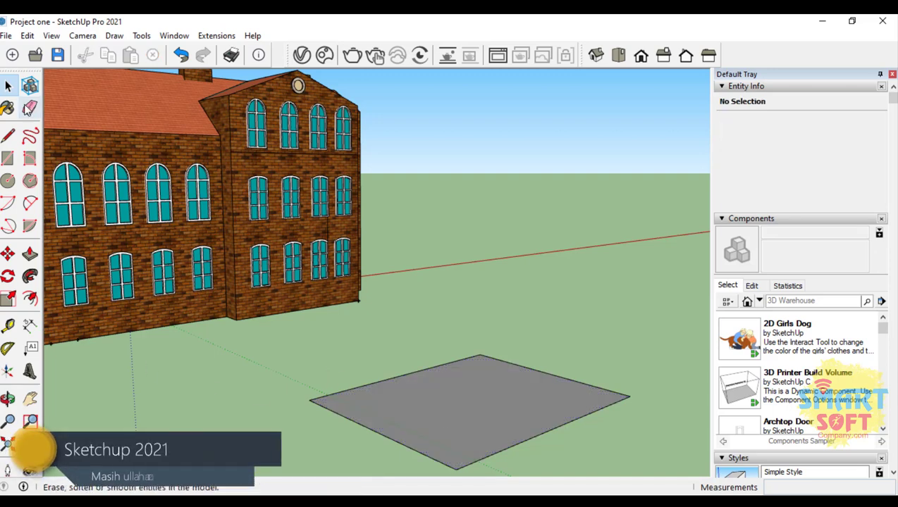
Step: Delete only the rectangle's face without its edges and undo the deletion
scroll(397, 345, up, 4)
scroll(424, 380, down, 3)
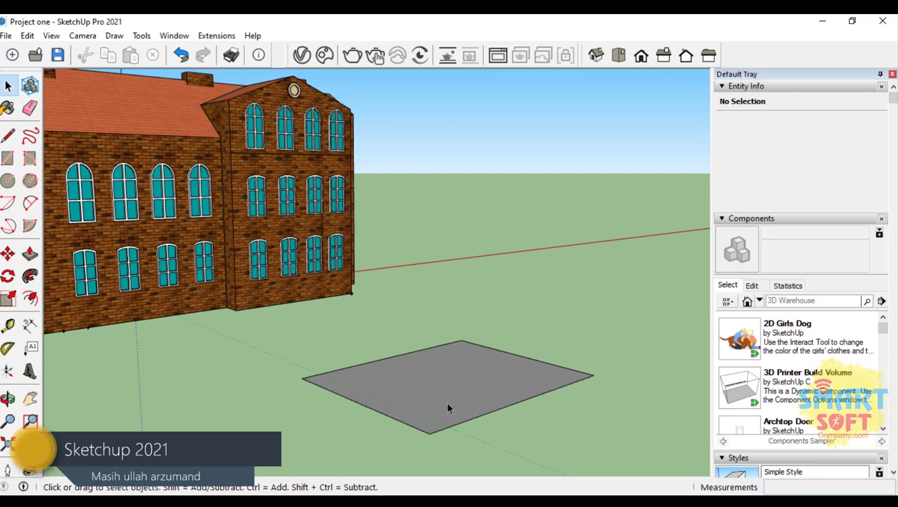
scroll(433, 392, up, 1)
scroll(477, 430, up, 4)
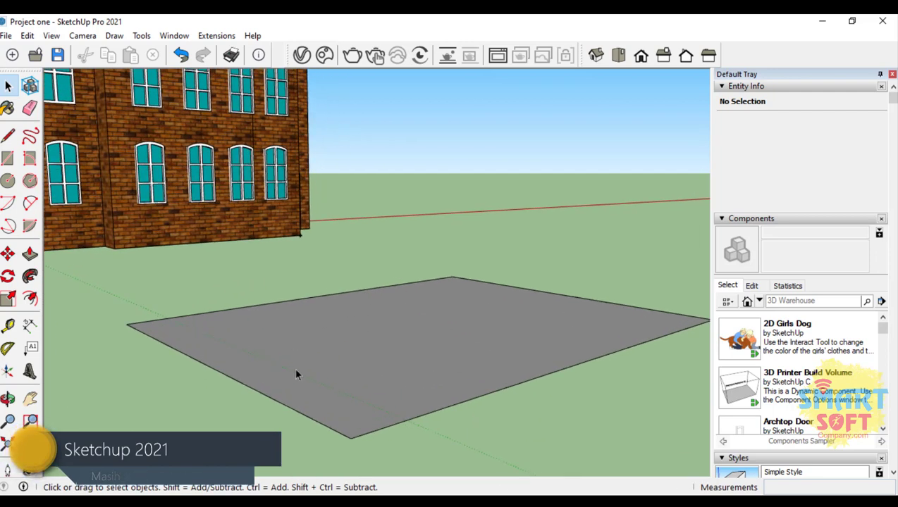
click(399, 320)
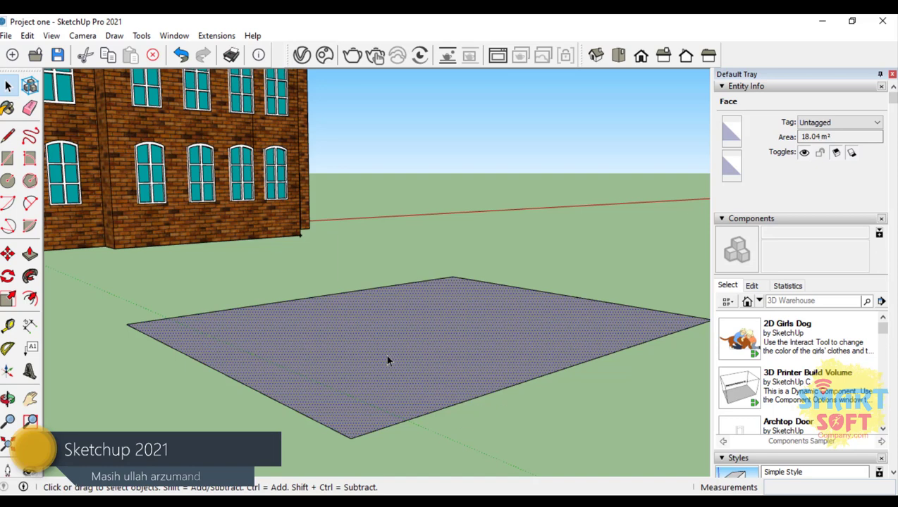
key(Delete)
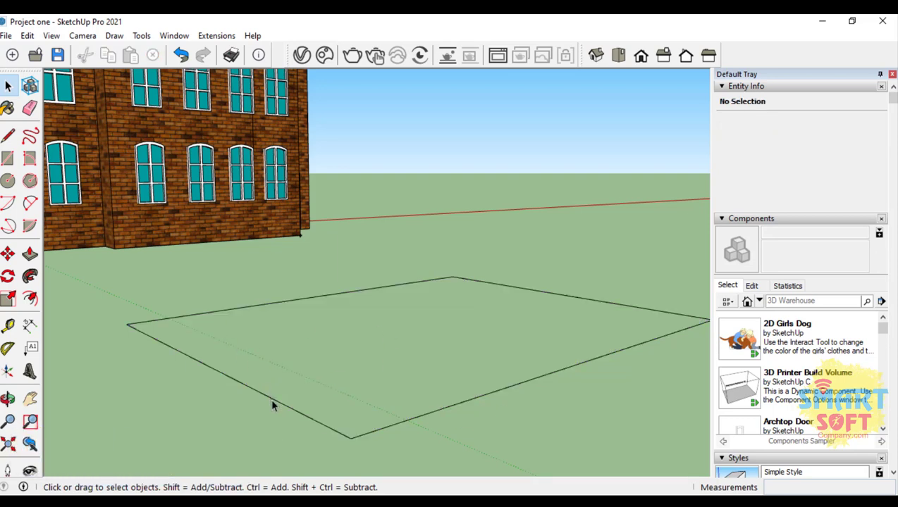
key(ctrl+z)
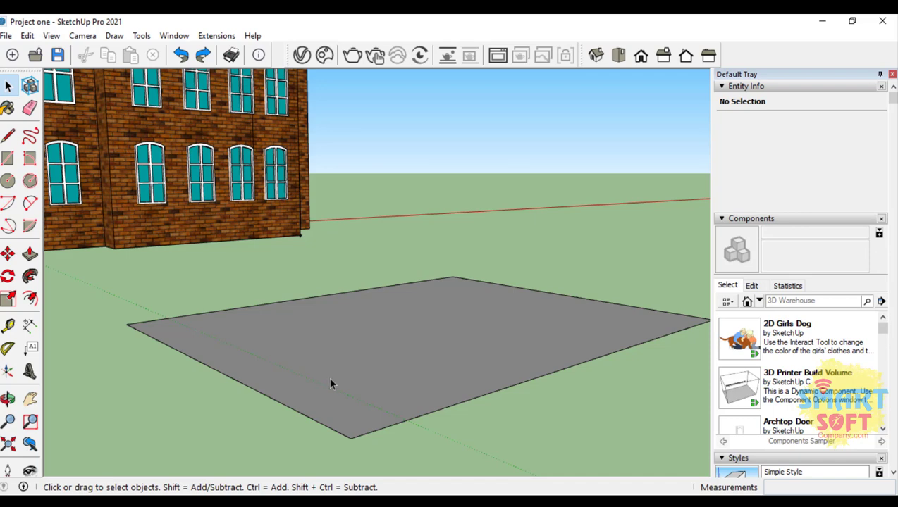
Step: Select the rectangle's face together with its bounding edges, delete them and undo the deletion
double_click(371, 349)
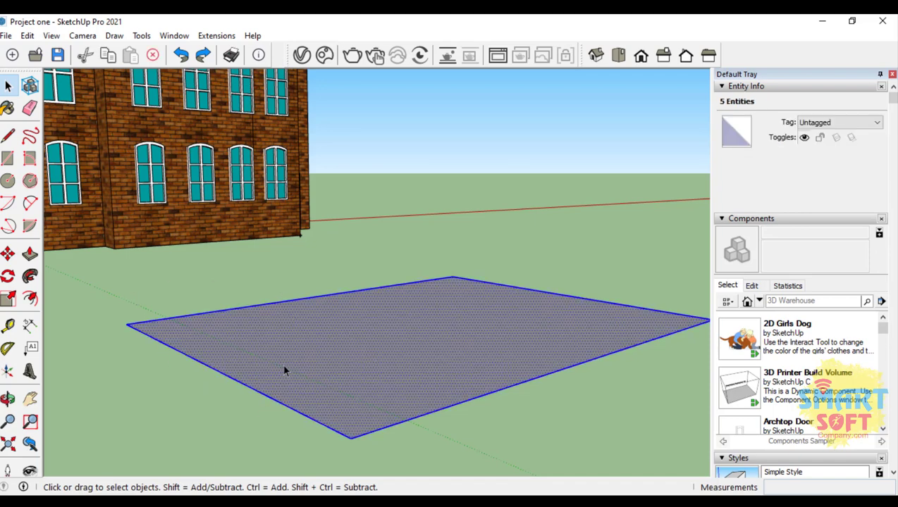
key(Delete)
key(ctrl+z)
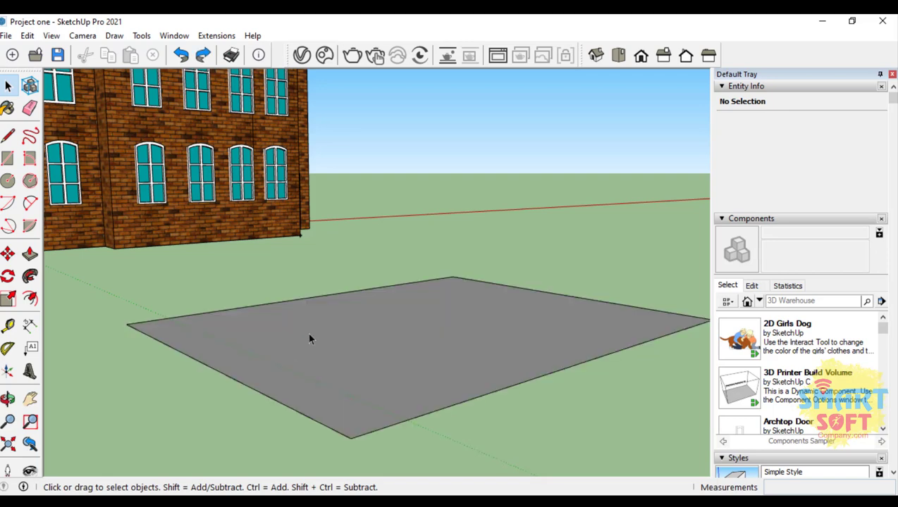
Step: Move the rectangle's face and edges together about 2.14 m across the ground and clear the selection
double_click(356, 346)
key(m)
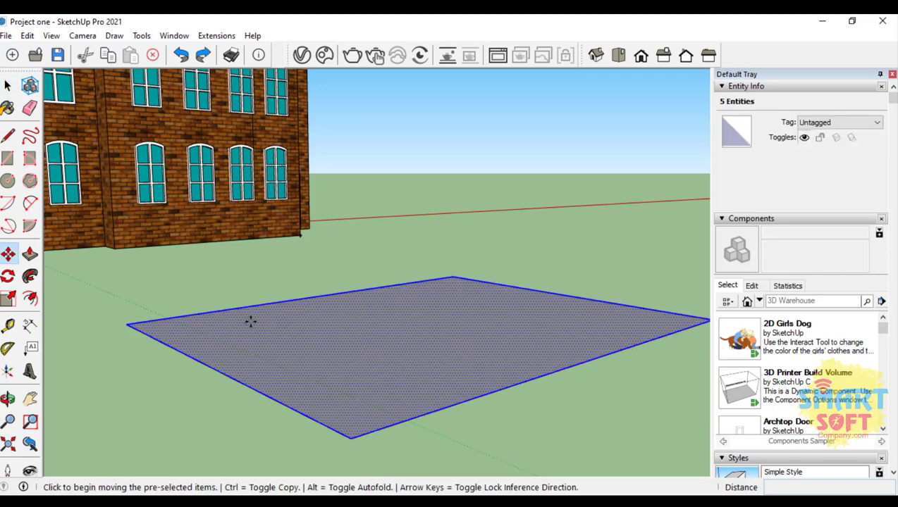
click(422, 331)
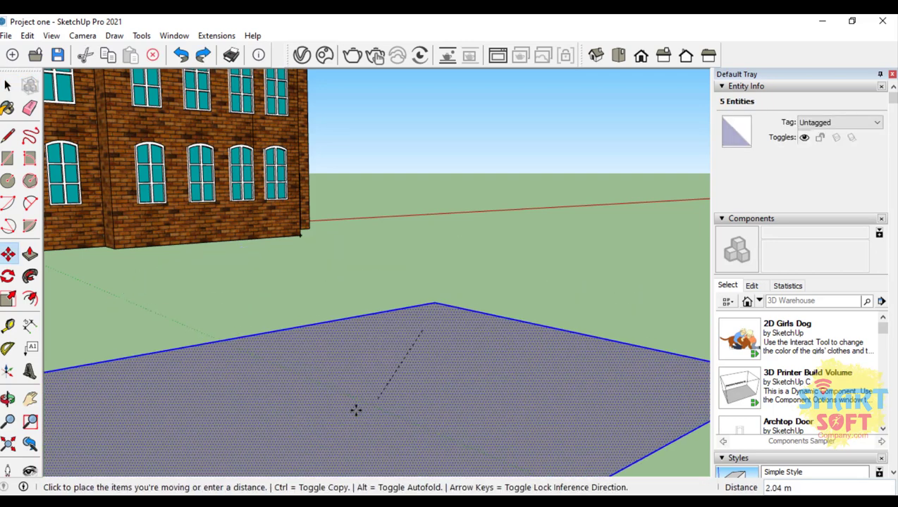
scroll(444, 346, down, 2)
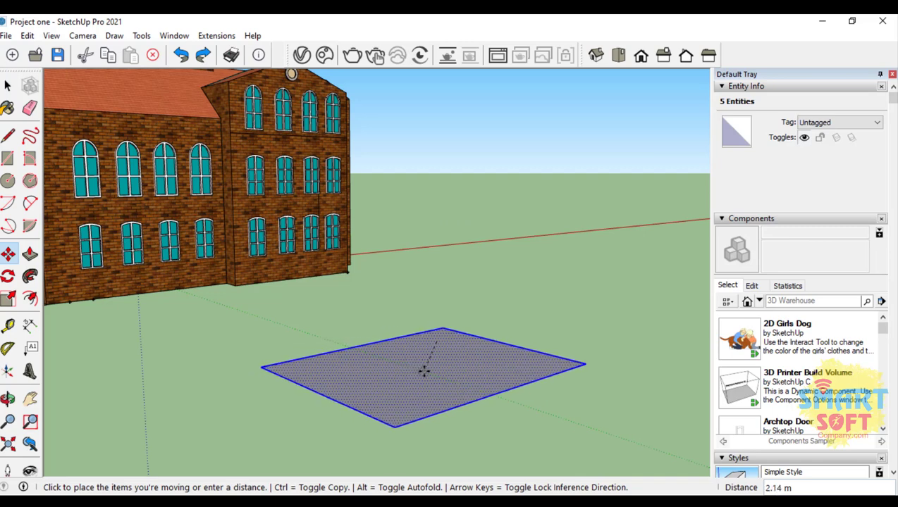
click(426, 370)
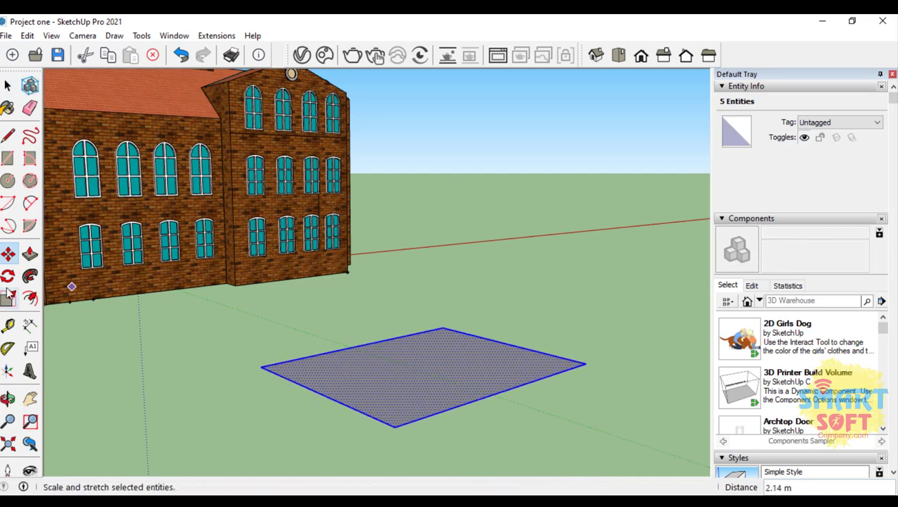
click(8, 85)
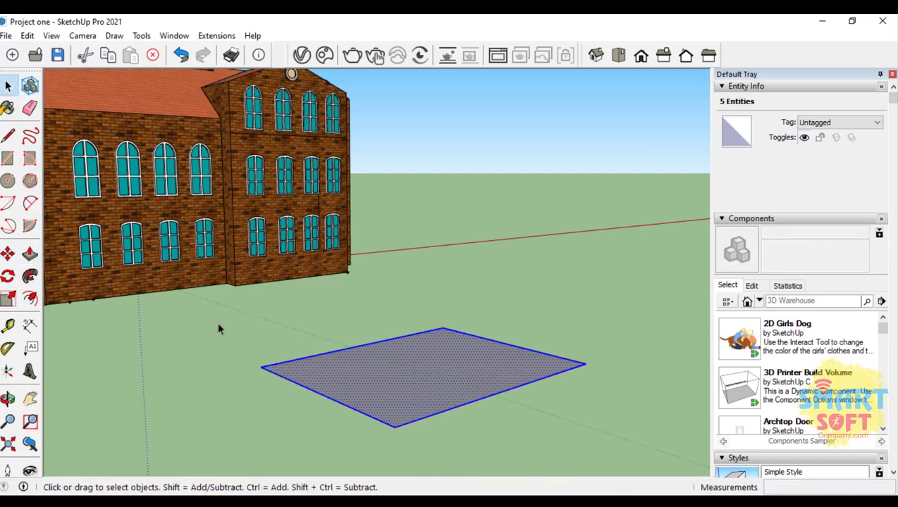
click(233, 332)
Step: Delete the rectangle's long front edge, the one farthest from the building
scroll(273, 363, up, 5)
scroll(207, 333, down, 5)
scroll(456, 446, up, 5)
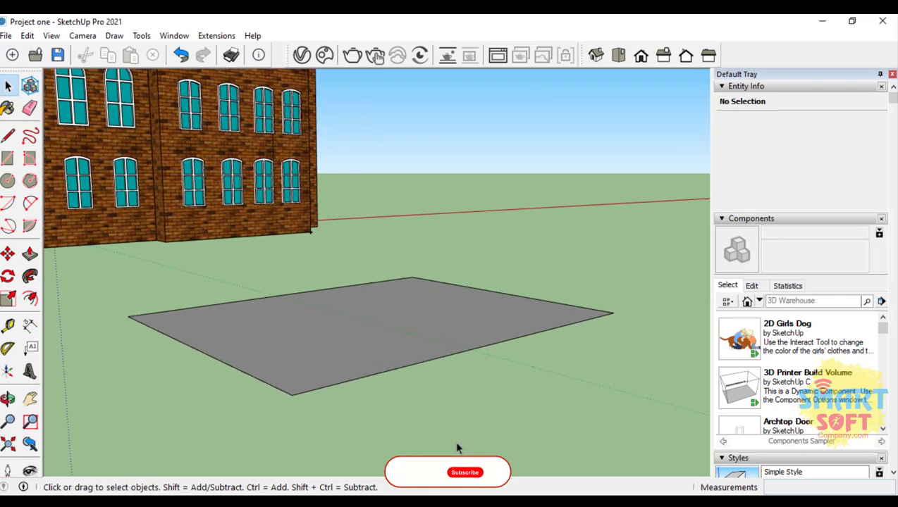
click(337, 369)
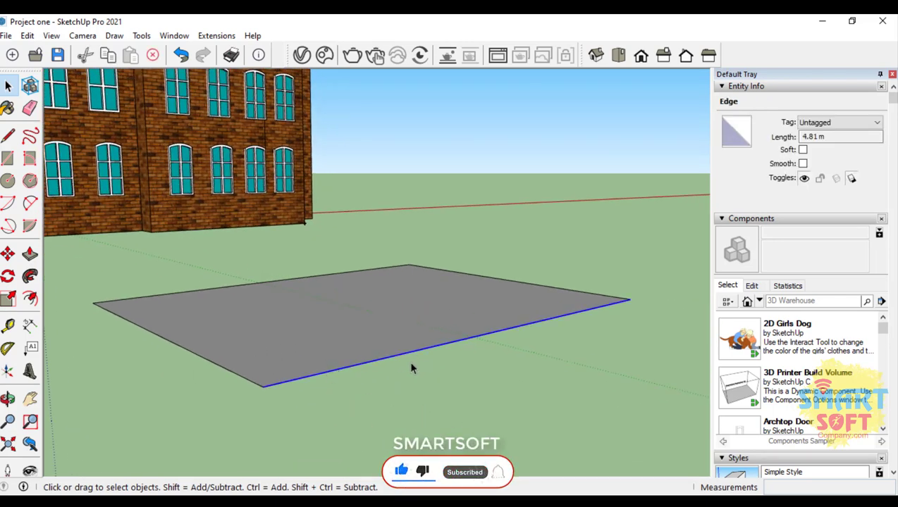
key(Delete)
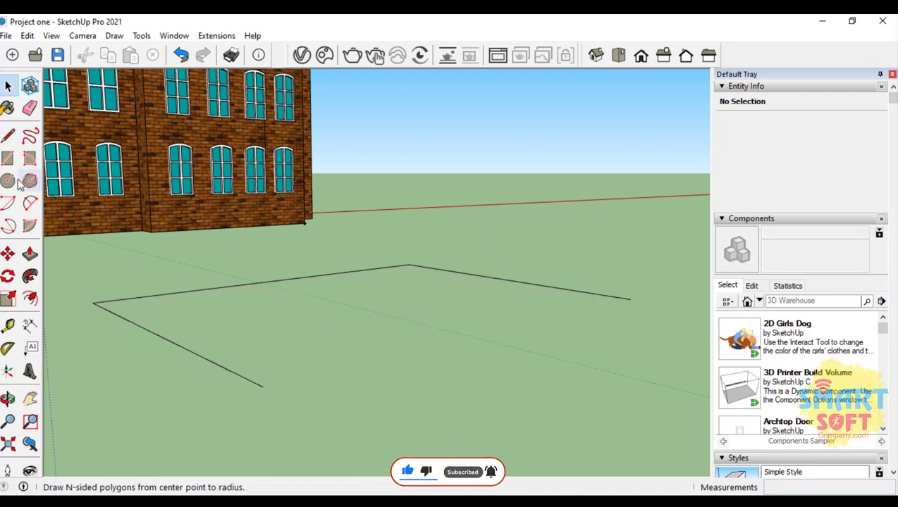
Step: Draw lines joining both open ends of the outline to one point on its rear edge, the second about 4.45 m long, forming two triangles
click(7, 136)
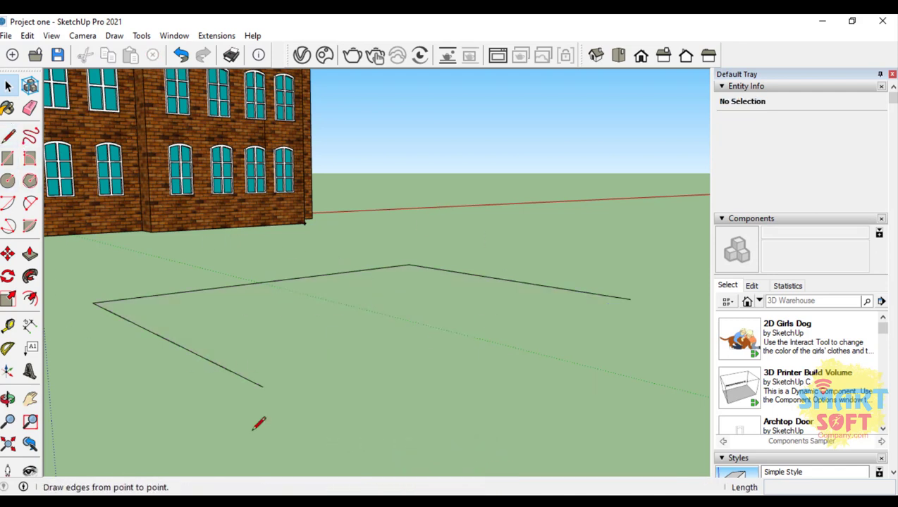
click(262, 386)
click(279, 280)
click(279, 280)
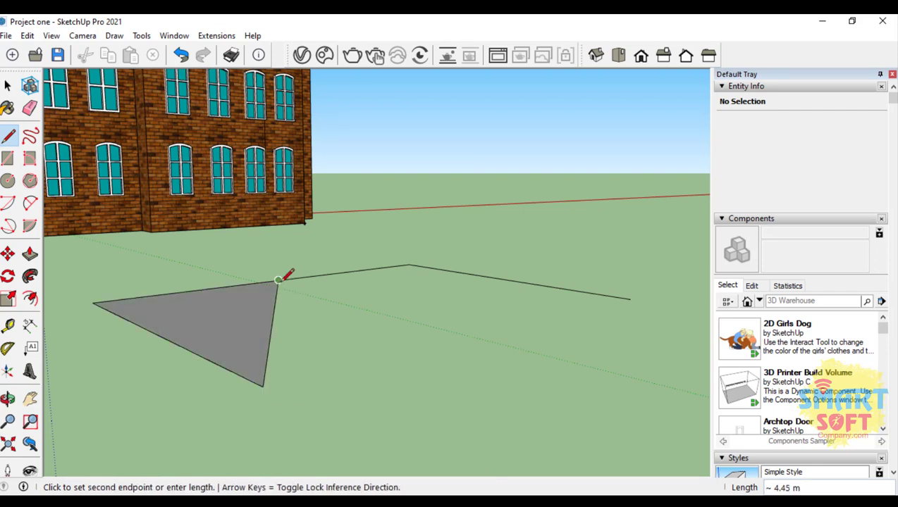
click(630, 299)
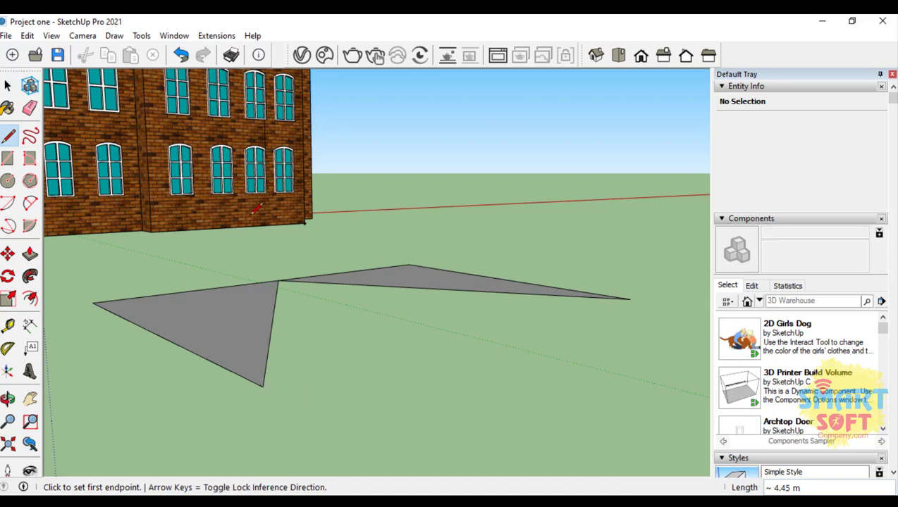
Step: Draw two overlapping circles on the ground beside the triangles, with radii of about 1.70 m and 1.81 m, the second centred on the first's edge
click(8, 399)
drag(149, 336, 297, 313)
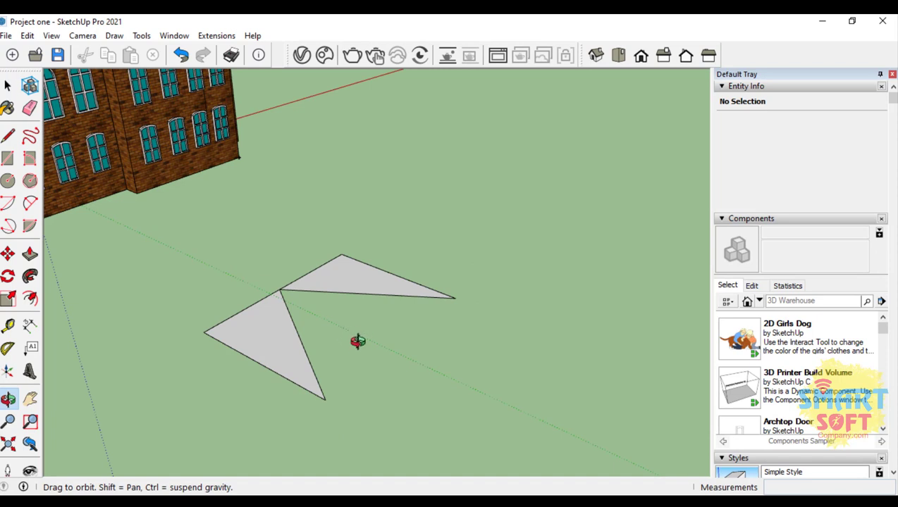
key(space)
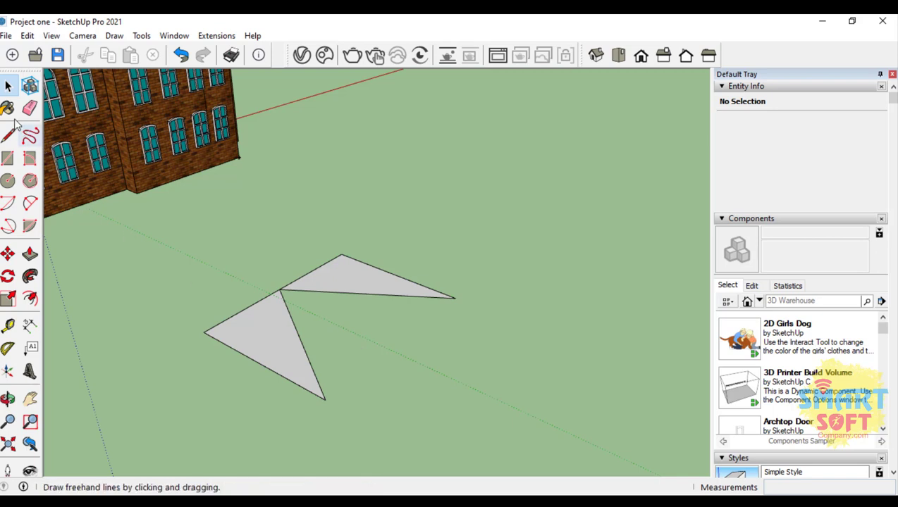
click(8, 181)
click(549, 387)
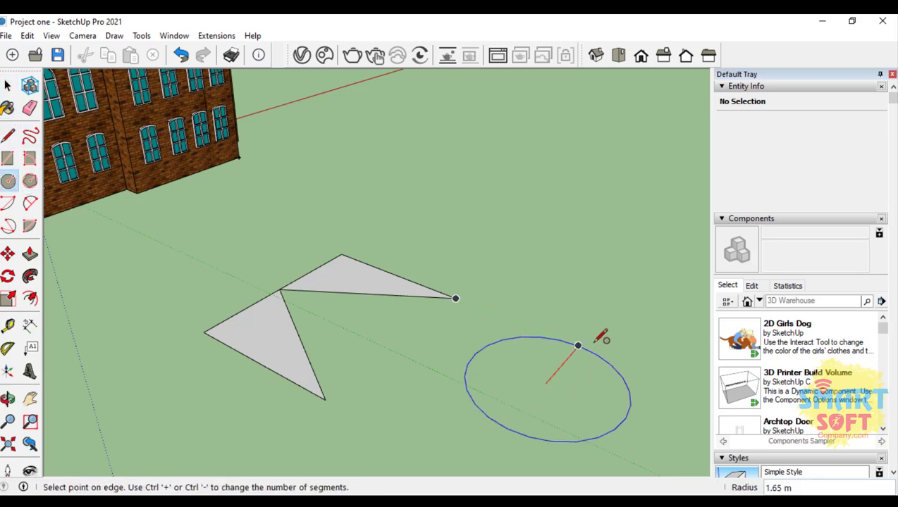
click(603, 340)
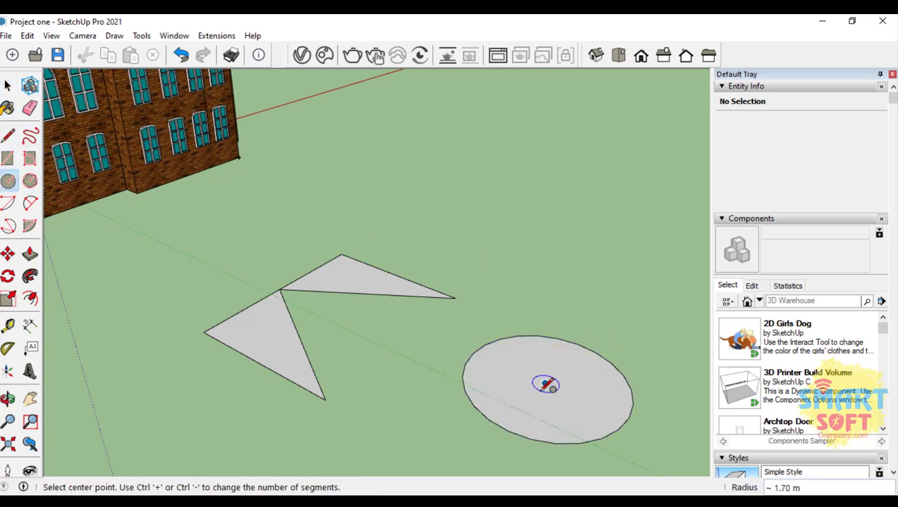
click(473, 406)
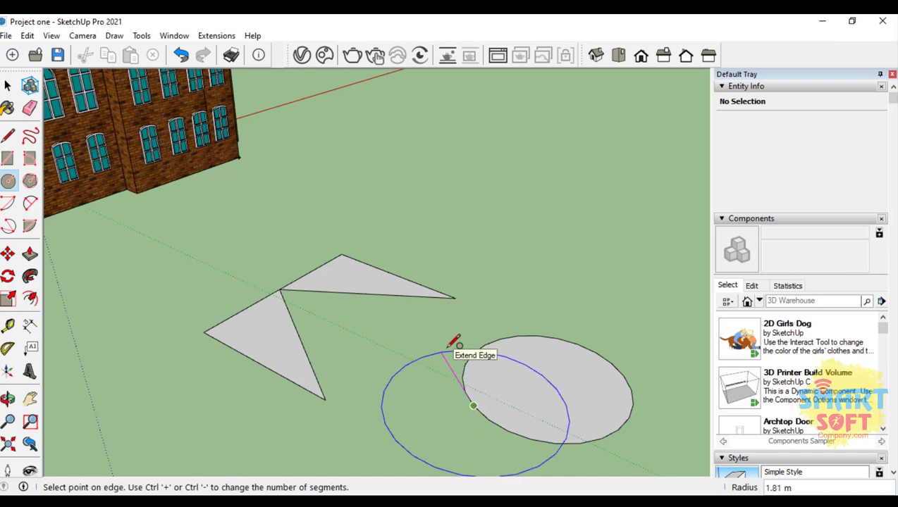
click(485, 351)
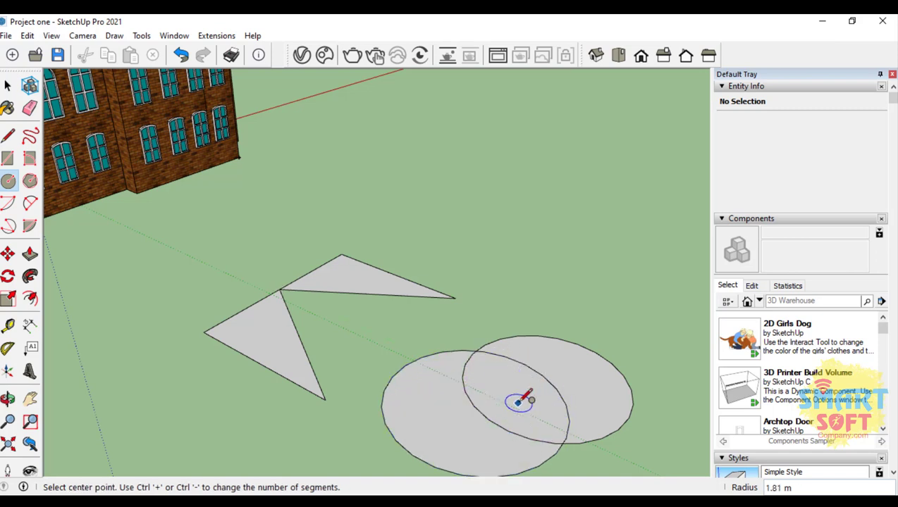
Step: Draw a third circle, about 1.62 m in radius, centred where the edges of the two existing circles cross
click(561, 443)
click(548, 391)
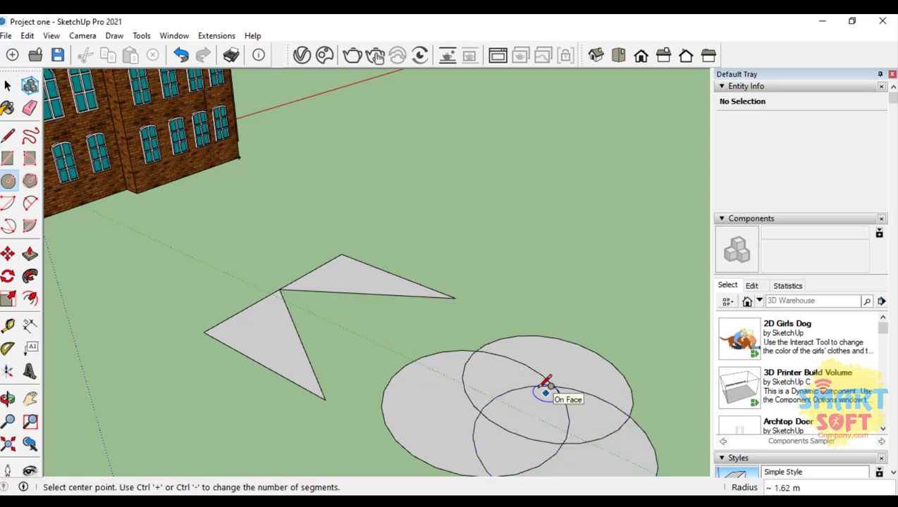
scroll(179, 254, down, 4)
scroll(356, 382, up, 3)
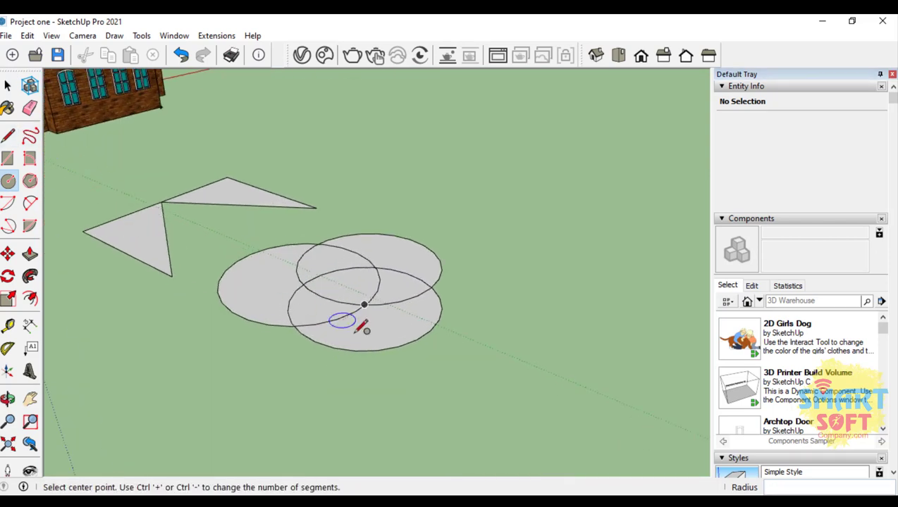
scroll(247, 232, up, 3)
scroll(285, 259, down, 4)
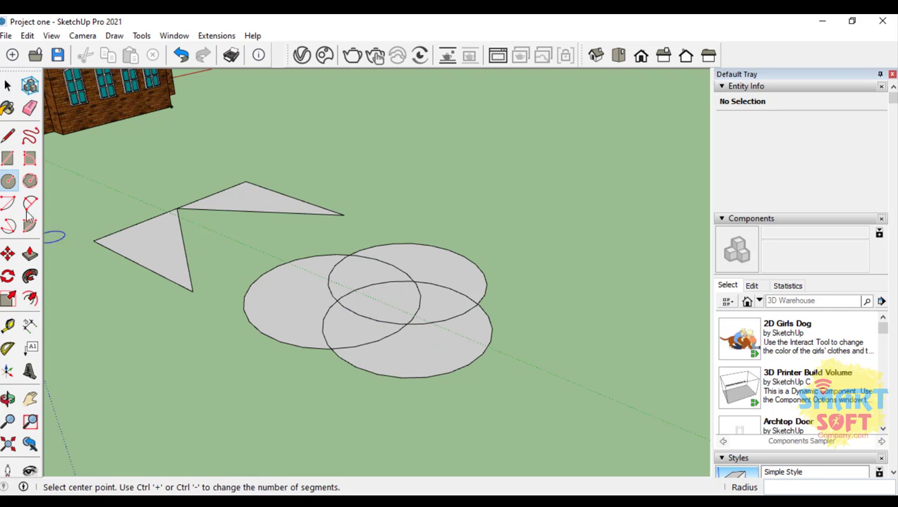
Step: Select, one after another, single faces formed by the three overlapping circles, ending with the first circle's outer face
click(7, 85)
scroll(387, 326, up, 3)
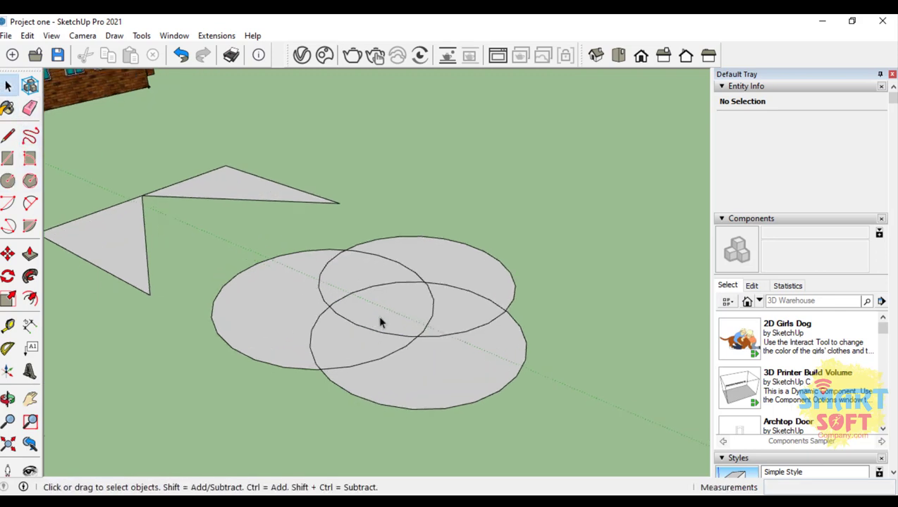
click(334, 272)
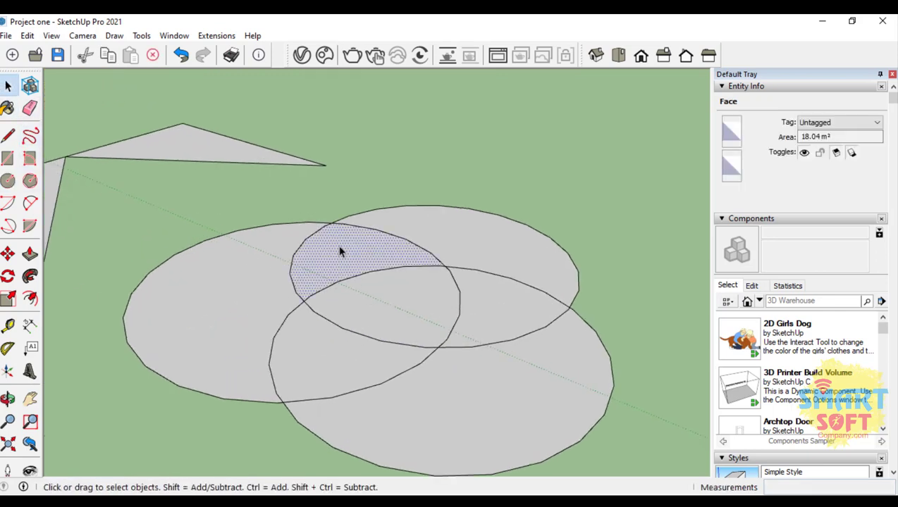
click(324, 355)
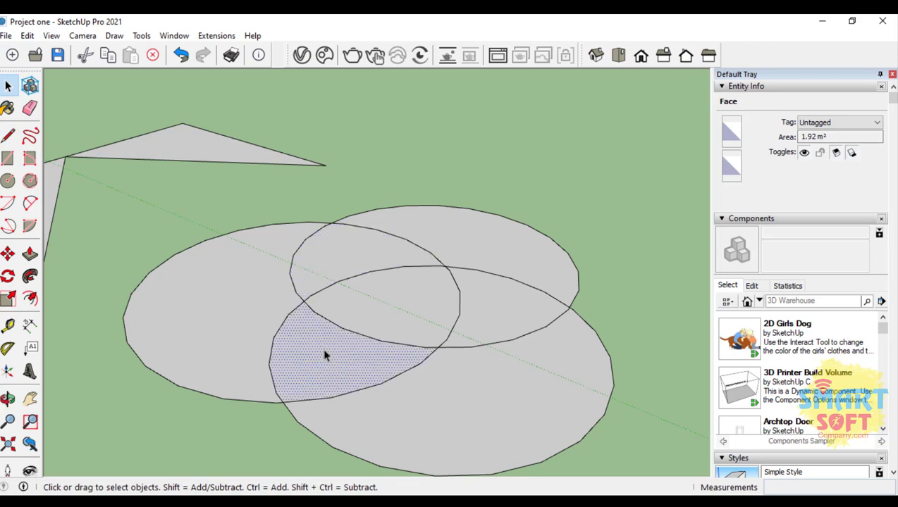
click(515, 306)
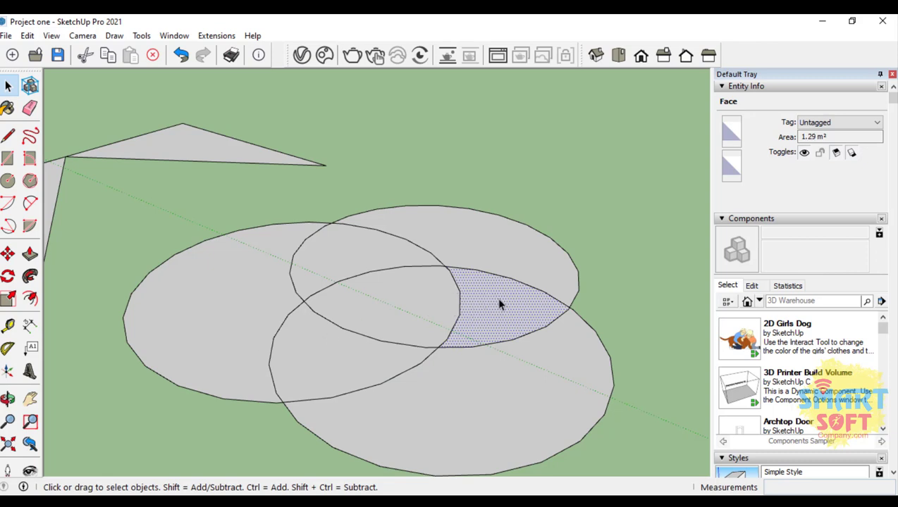
click(253, 301)
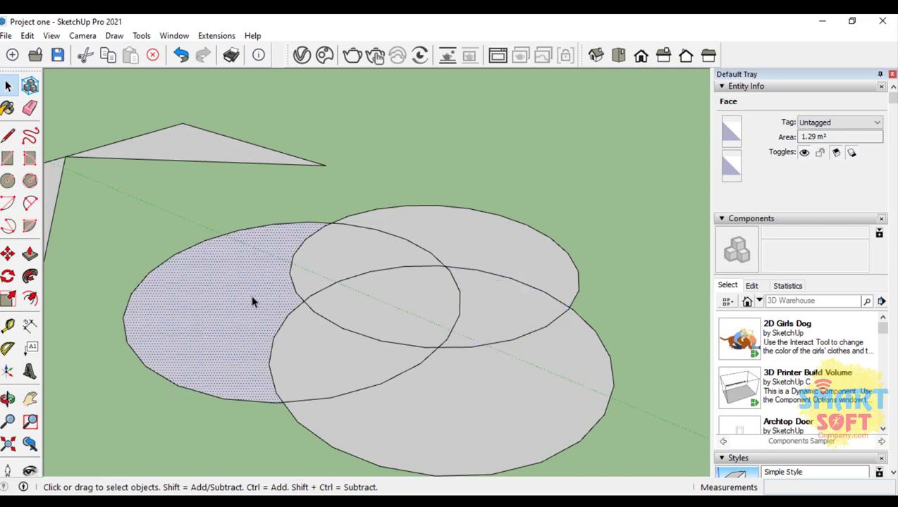
Step: Select together the overlap of the second and third circles, the first circle's outer face and one of the triangles
click(505, 323)
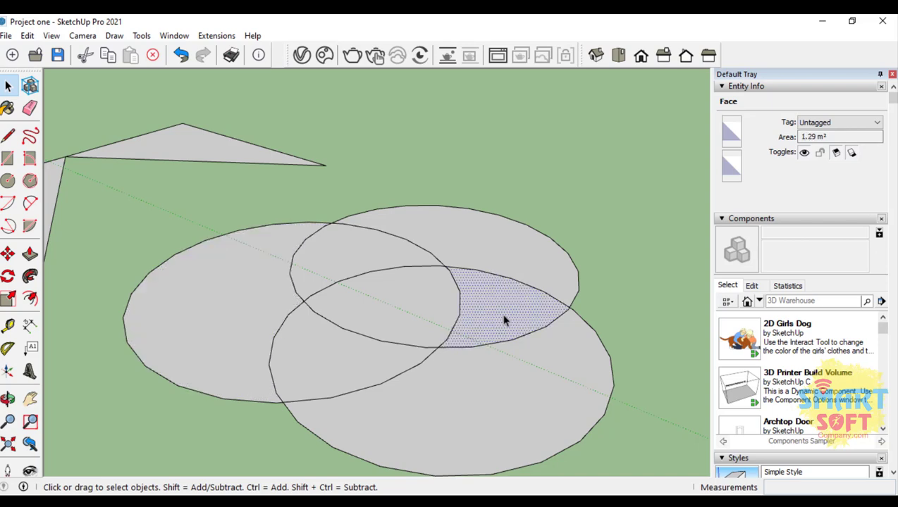
shift+click(214, 308)
shift+click(159, 148)
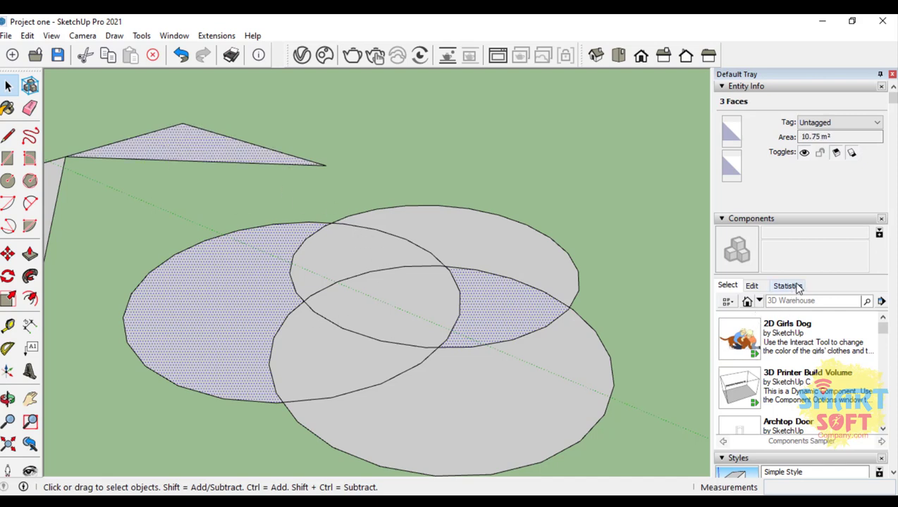
Step: Look through the tray's components, styles, Tags, Scenes and Instructor sections down to the Materials palette
scroll(763, 367, down, 10)
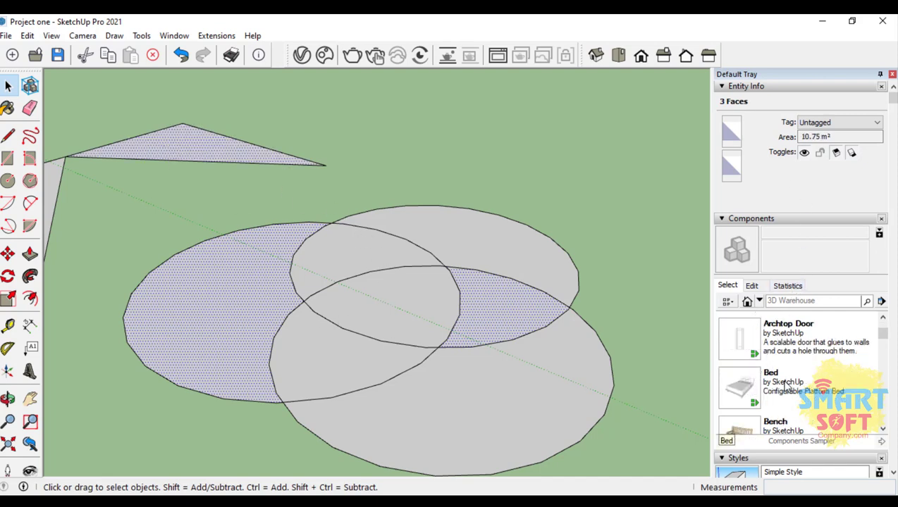
scroll(773, 442, down, 5)
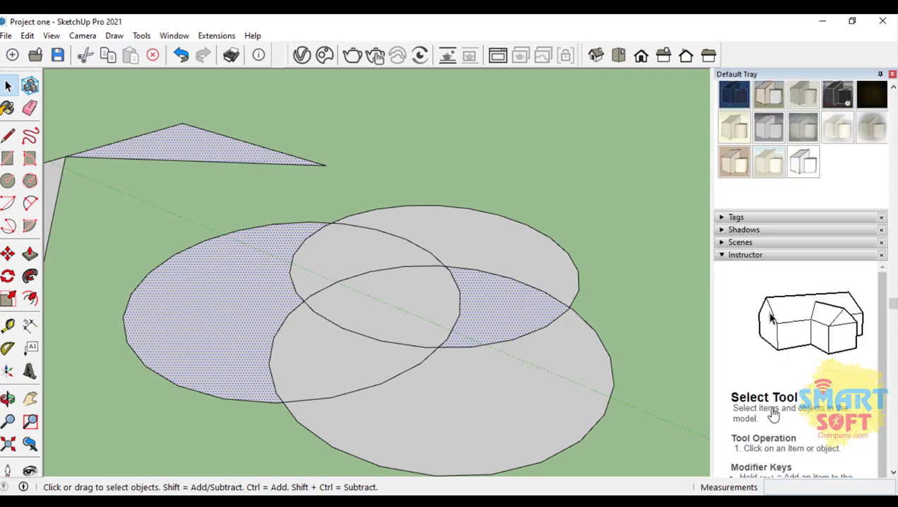
click(736, 217)
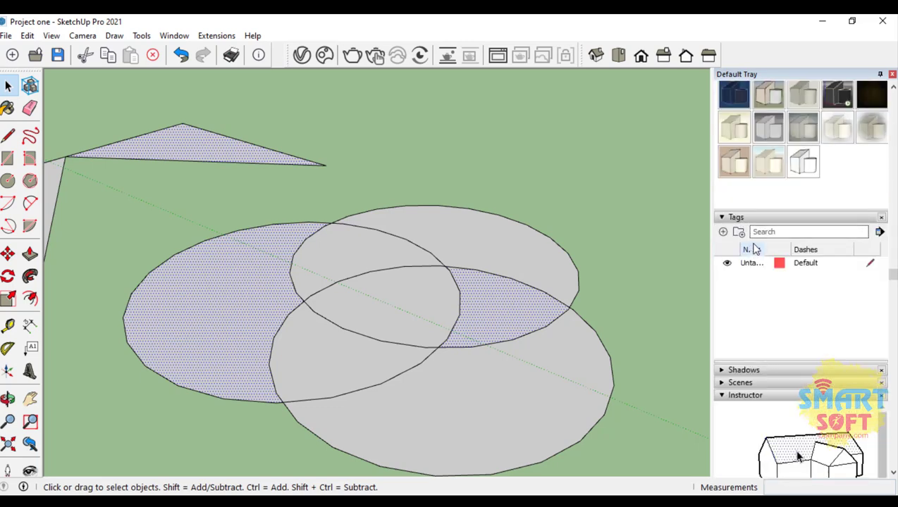
scroll(769, 377, down, 5)
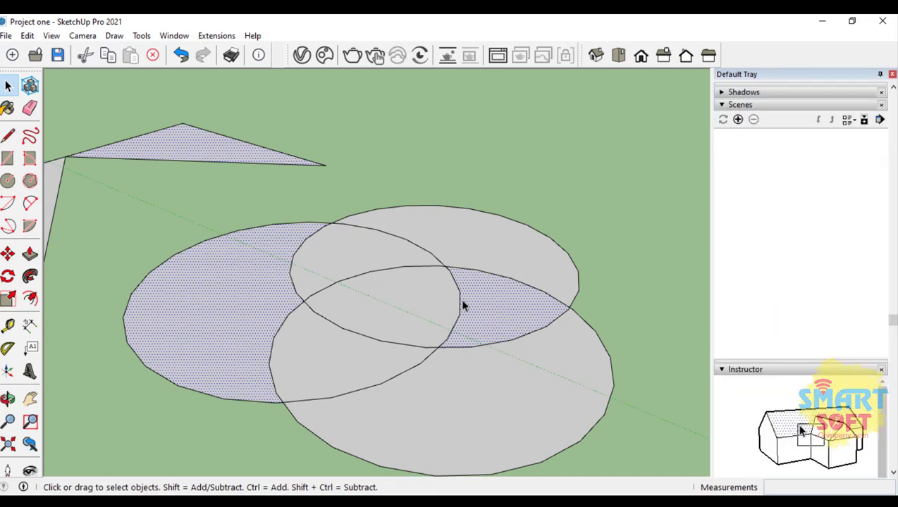
scroll(825, 353, down, 5)
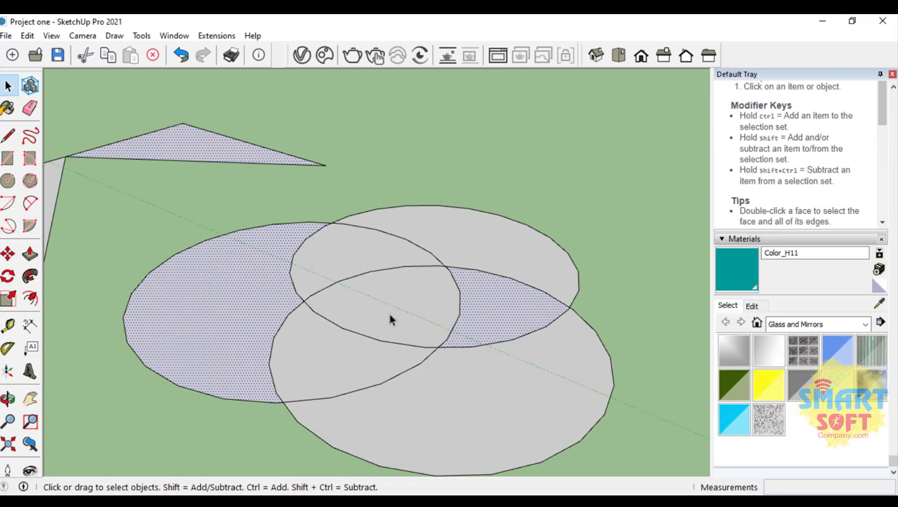
Step: Select together the three faces where the first circle overlaps the other two circles
click(350, 266)
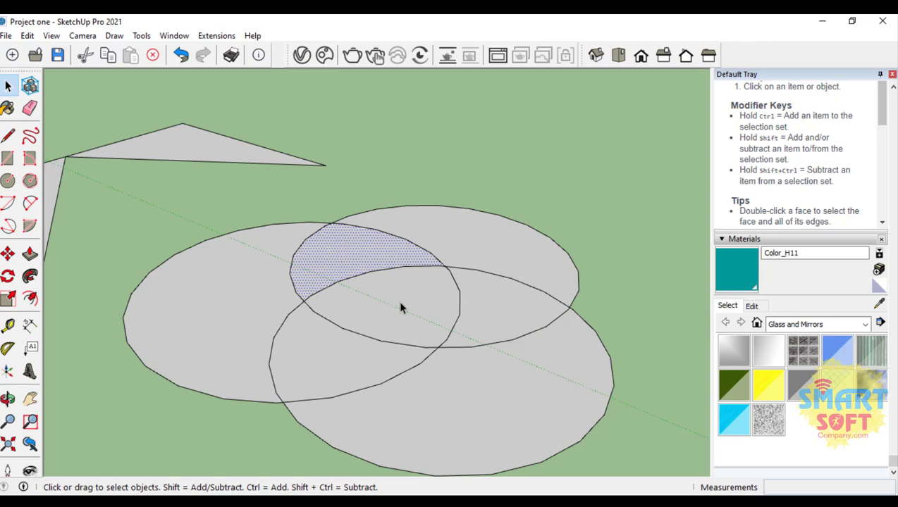
click(362, 353)
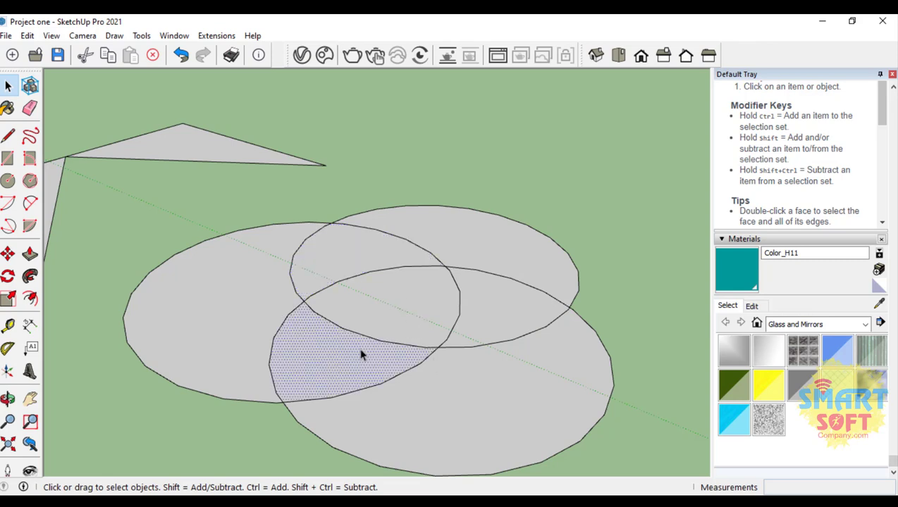
shift+click(393, 311)
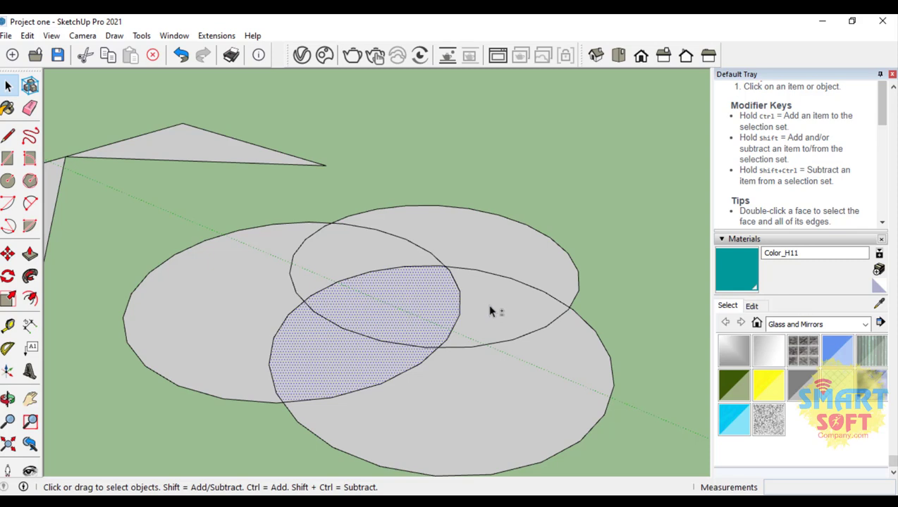
shift+click(365, 259)
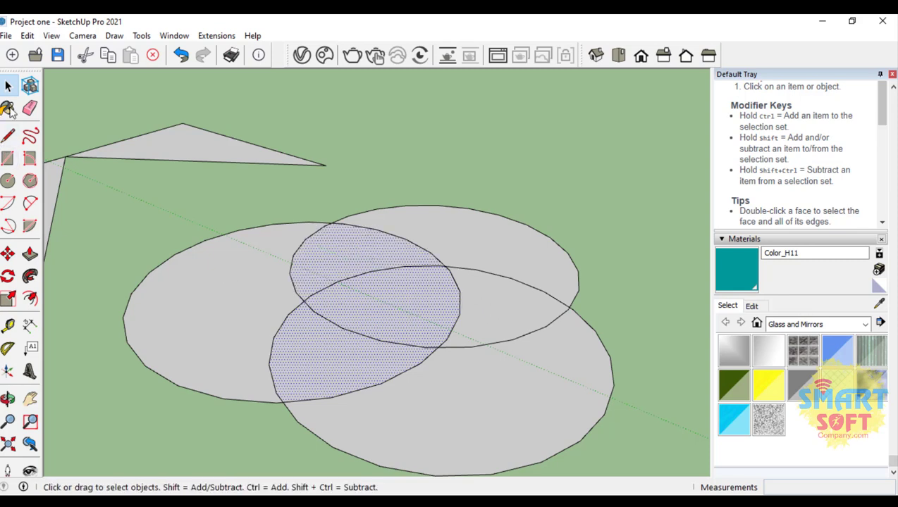
Step: Draw a circle about 2.75 m in radius centred on the first circle's outer edge, and clear the selection
click(8, 181)
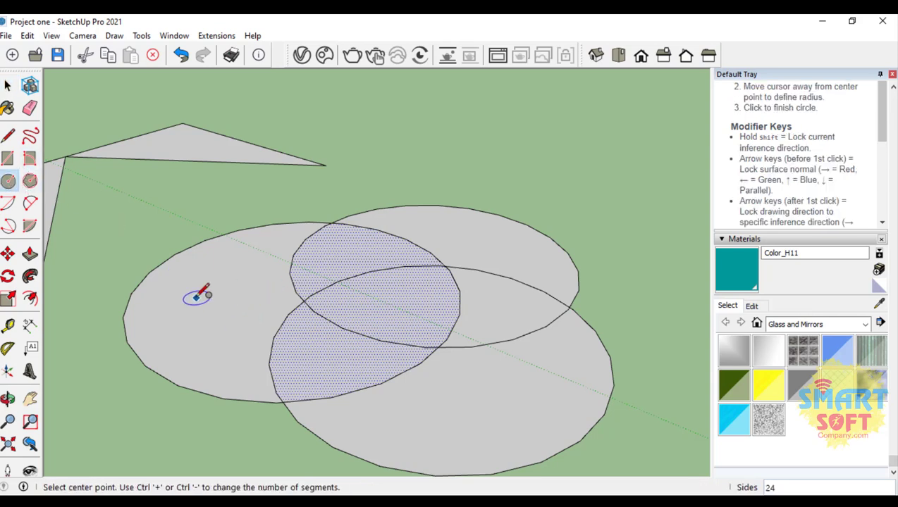
click(126, 305)
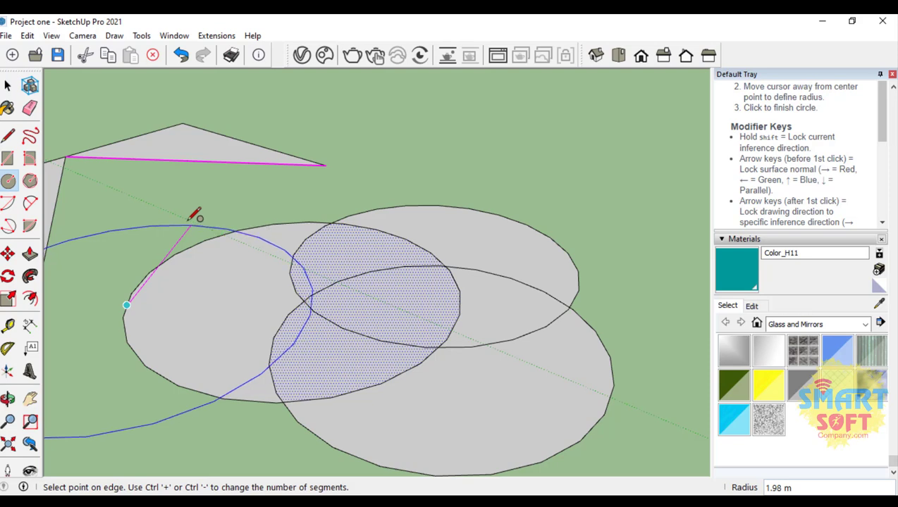
click(241, 202)
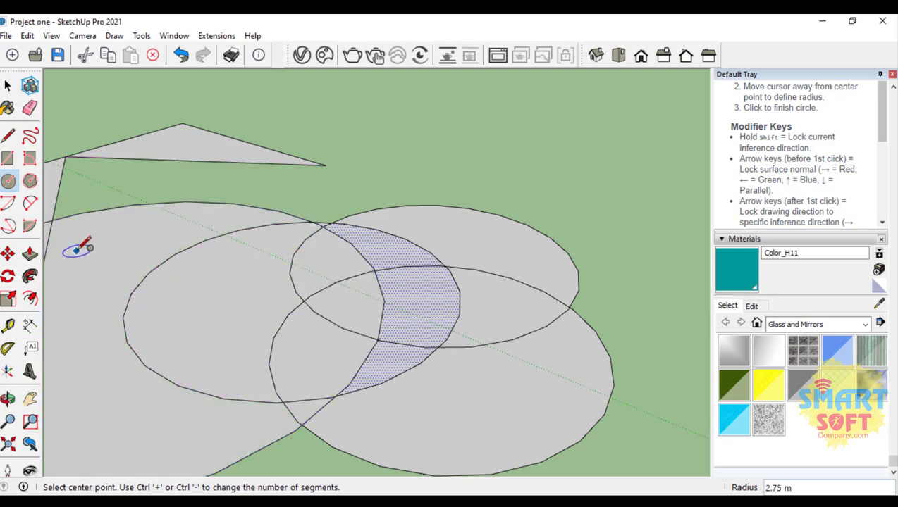
click(8, 86)
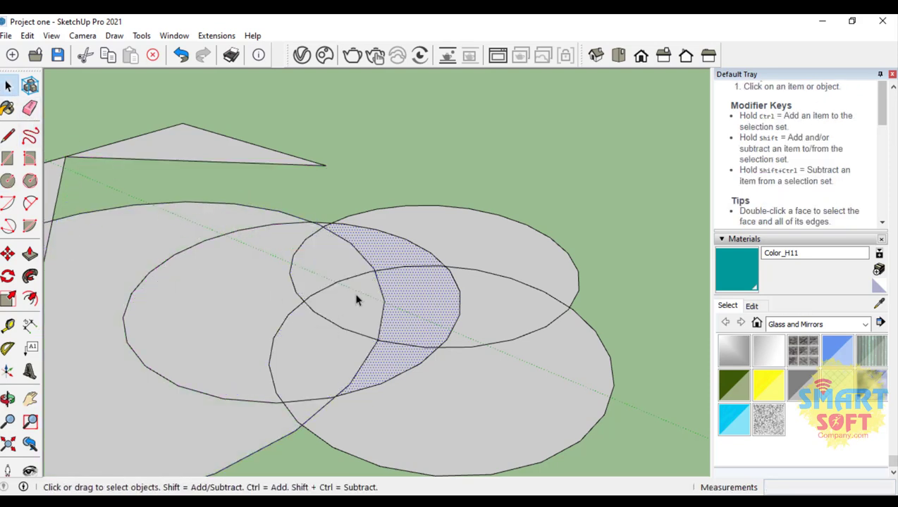
click(405, 153)
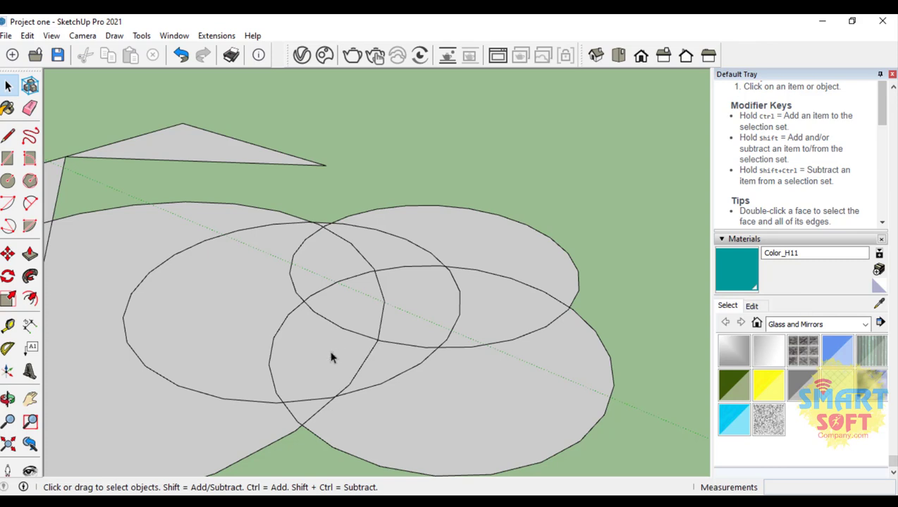
Step: Select the small overlap face just outside the new large circle and the two adjoining overlap faces inside it
click(393, 362)
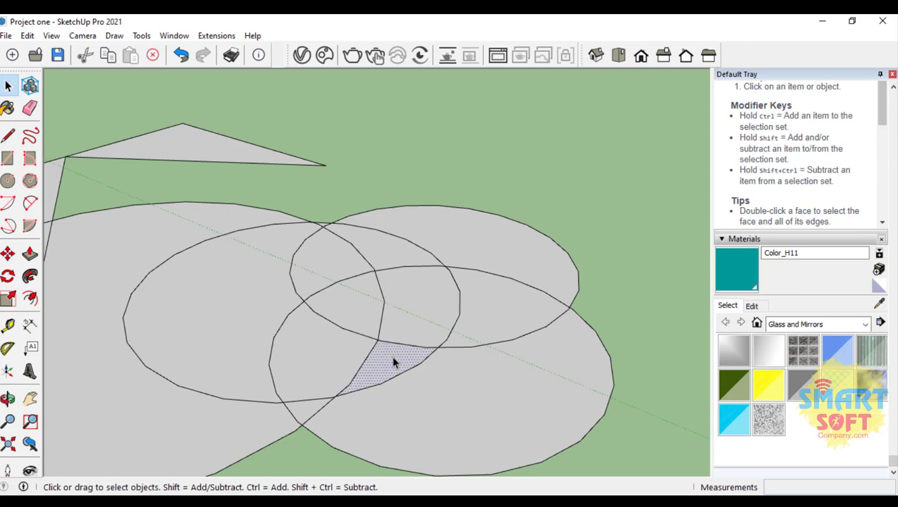
ctrl+click(365, 315)
ctrl+click(339, 276)
Step: Browse the Metal and Colors-Named material collections and pick the 0003_DeepPink colour
click(792, 326)
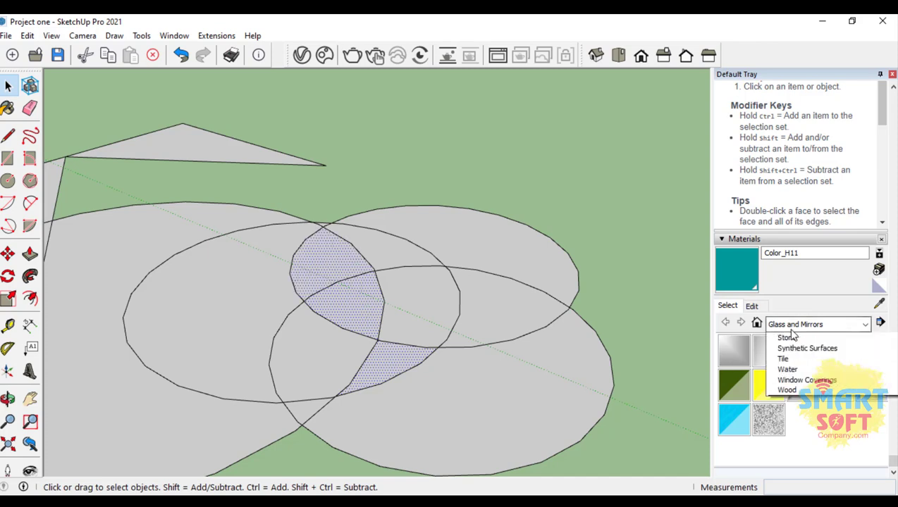
click(803, 413)
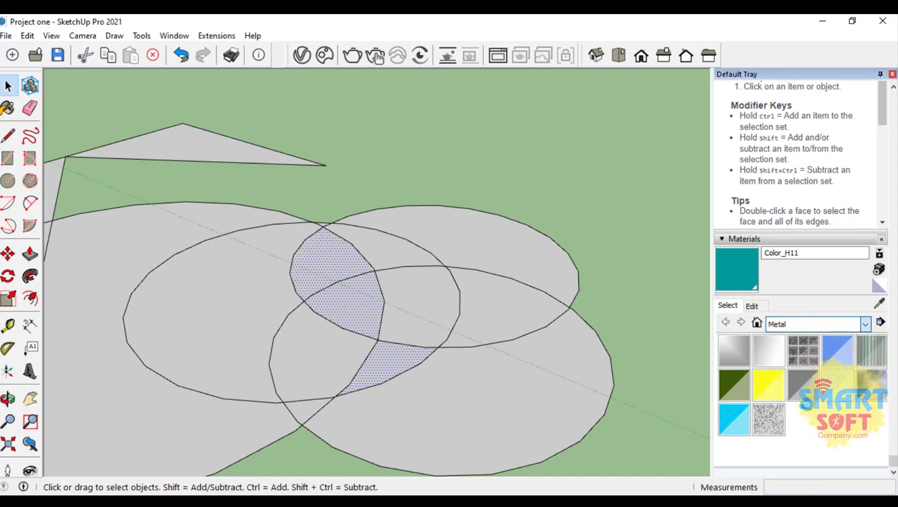
click(790, 326)
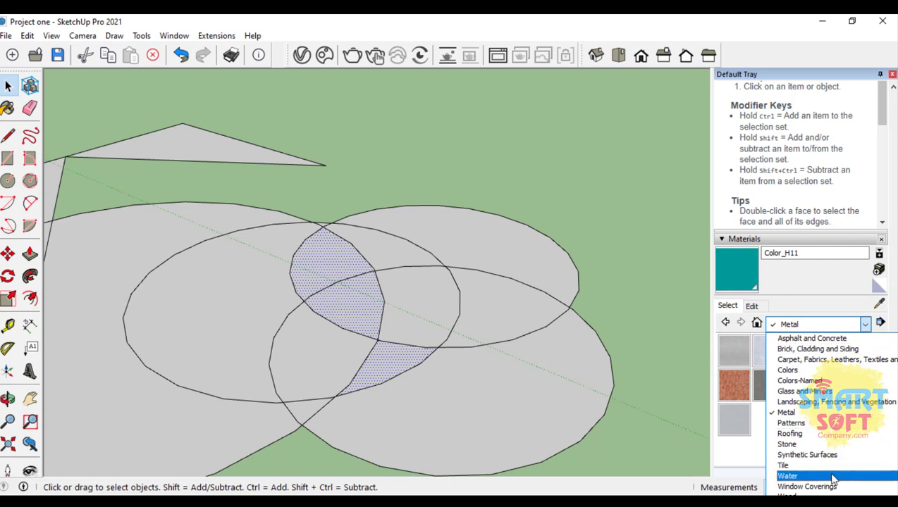
click(804, 381)
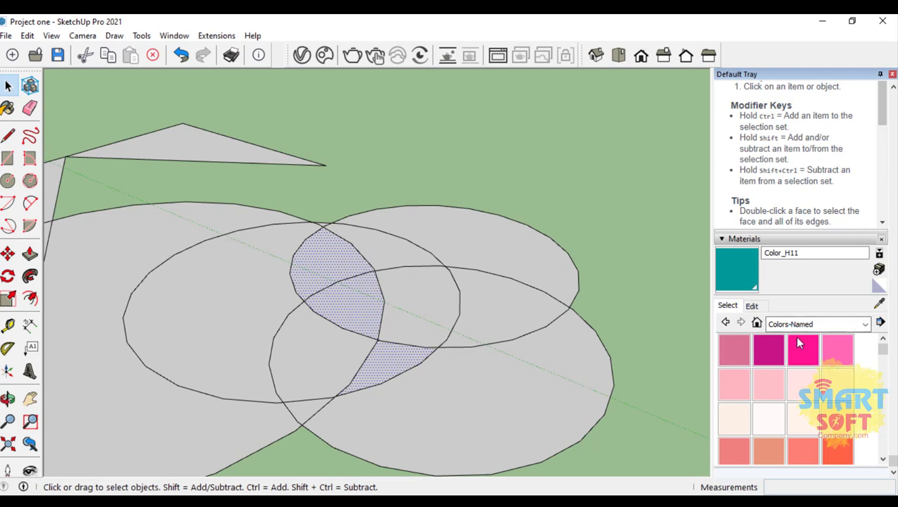
click(800, 341)
Step: Paint the three selected faces with the Carpet Pattern Leaf Squares material from the carpet and fabrics collection
click(791, 325)
click(802, 356)
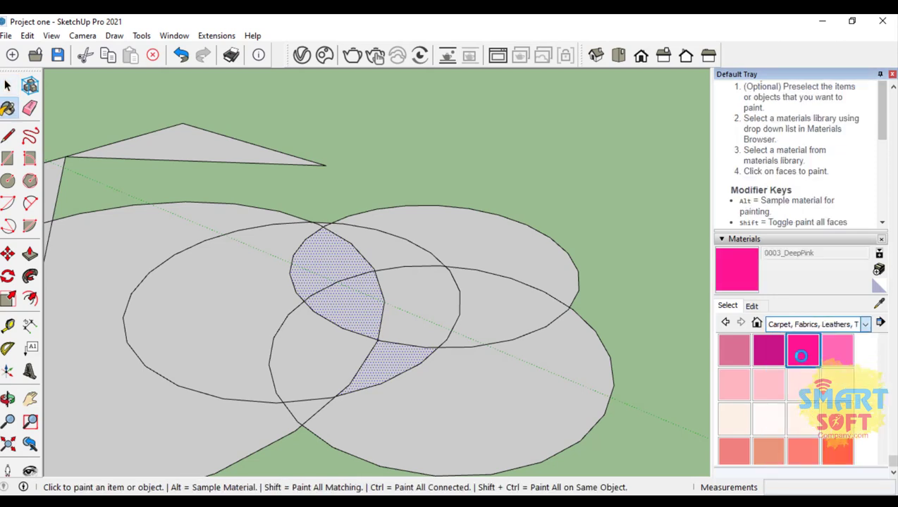
click(775, 386)
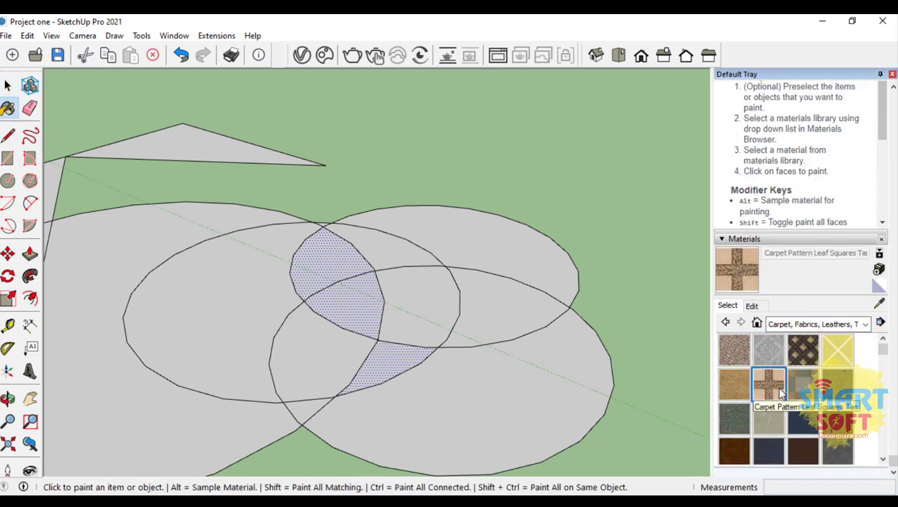
click(339, 296)
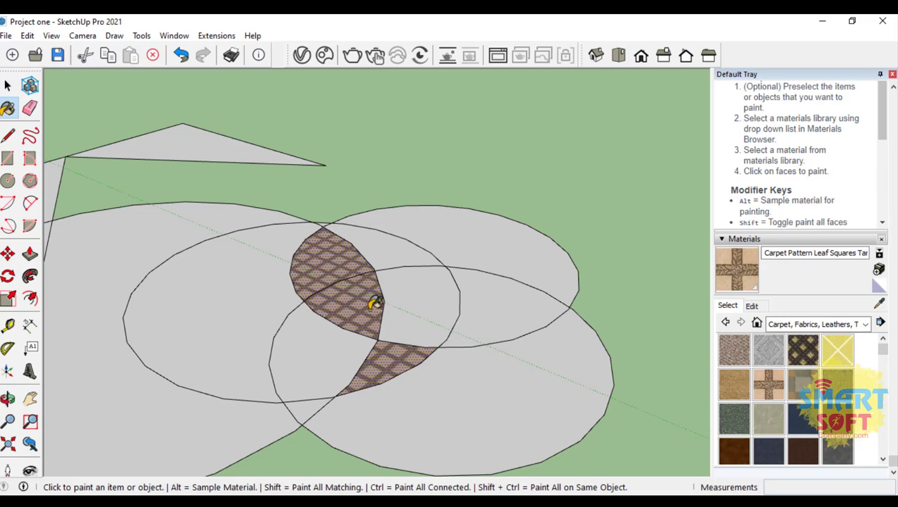
Step: Paint the outer faces of the largest circle and the second circle with the same carpet material, and minimise the program window
click(169, 225)
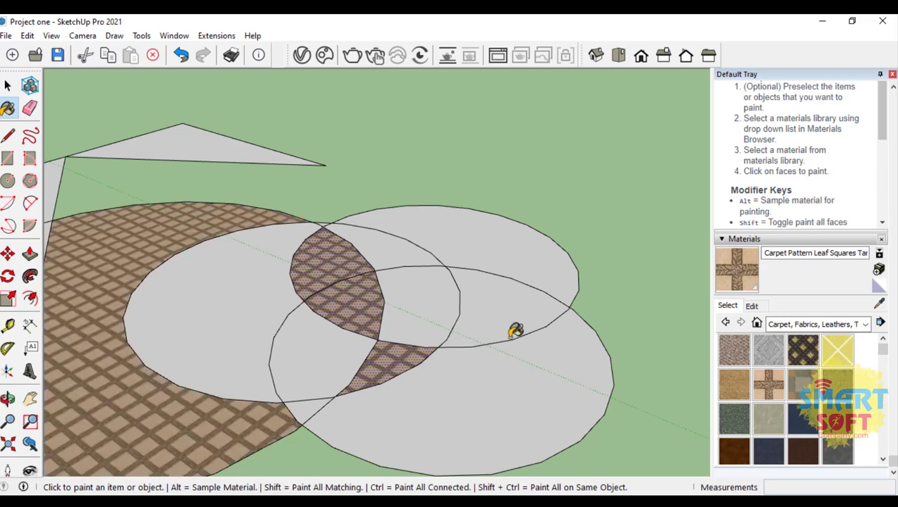
scroll(492, 341, down, 3)
scroll(279, 363, up, 3)
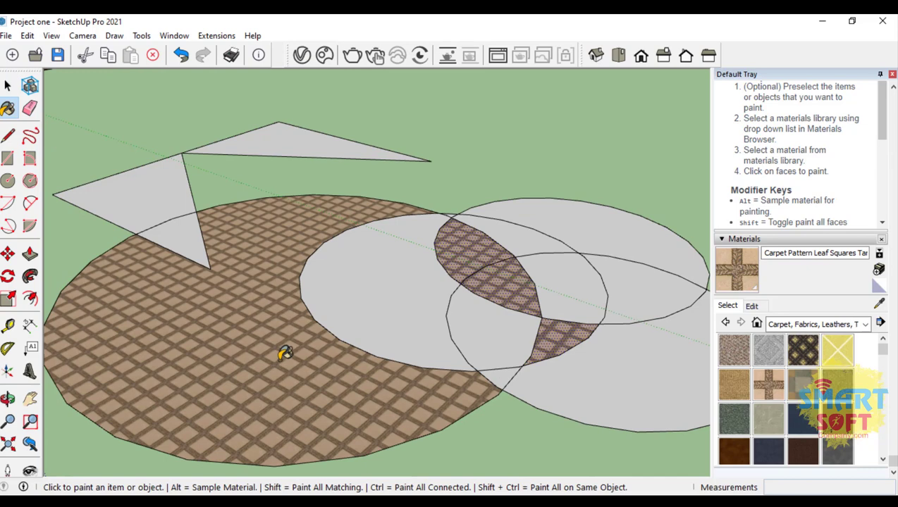
scroll(285, 353, down, 3)
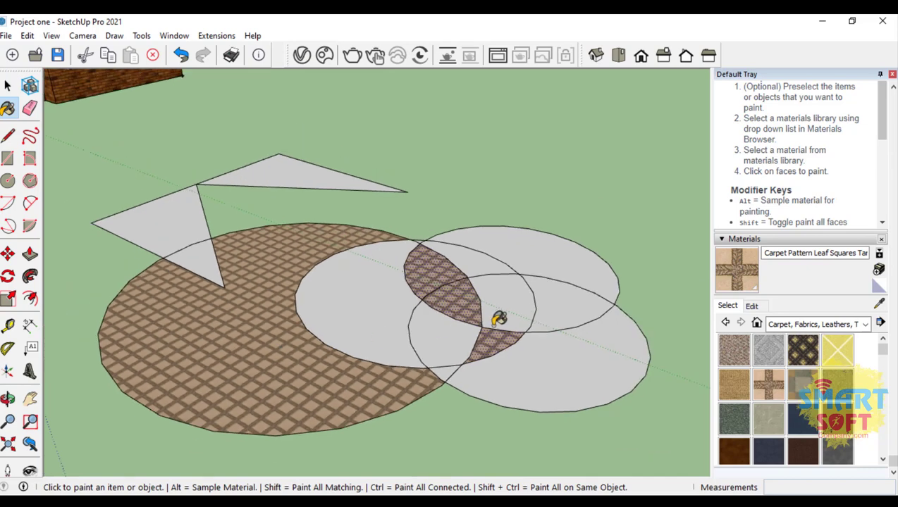
click(561, 262)
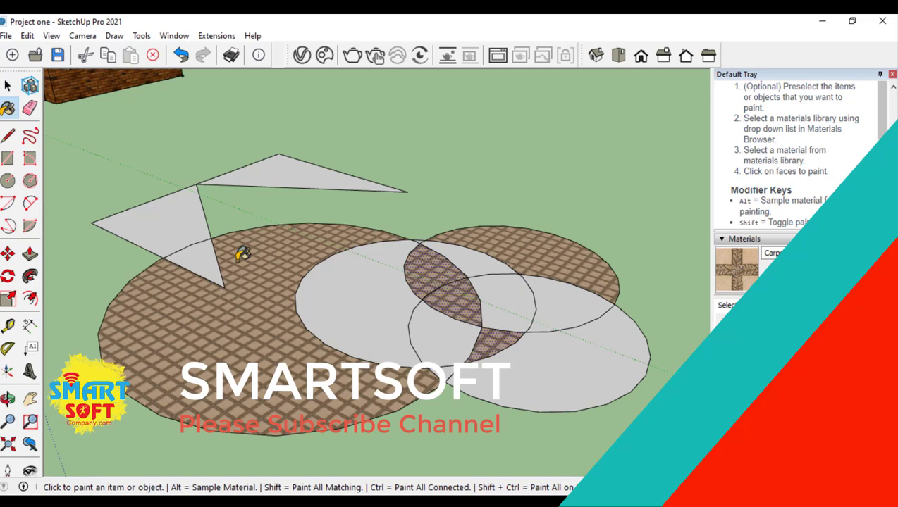
click(822, 21)
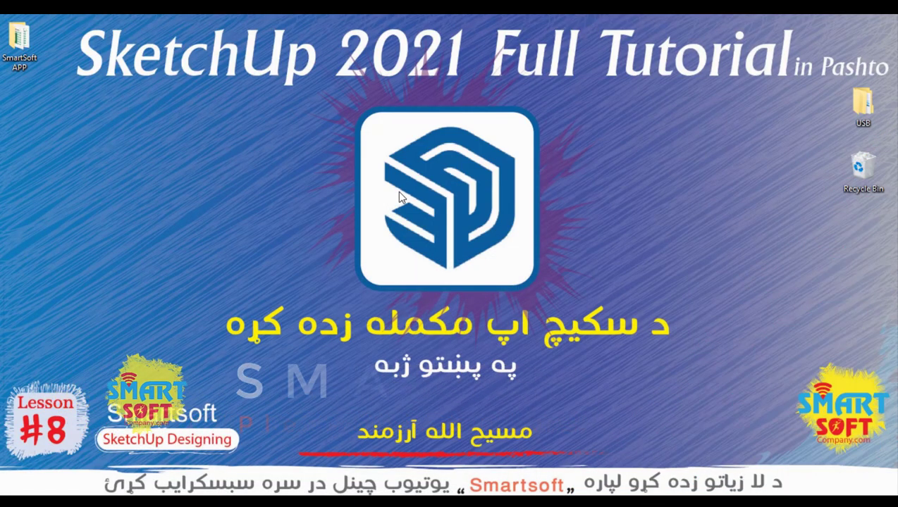